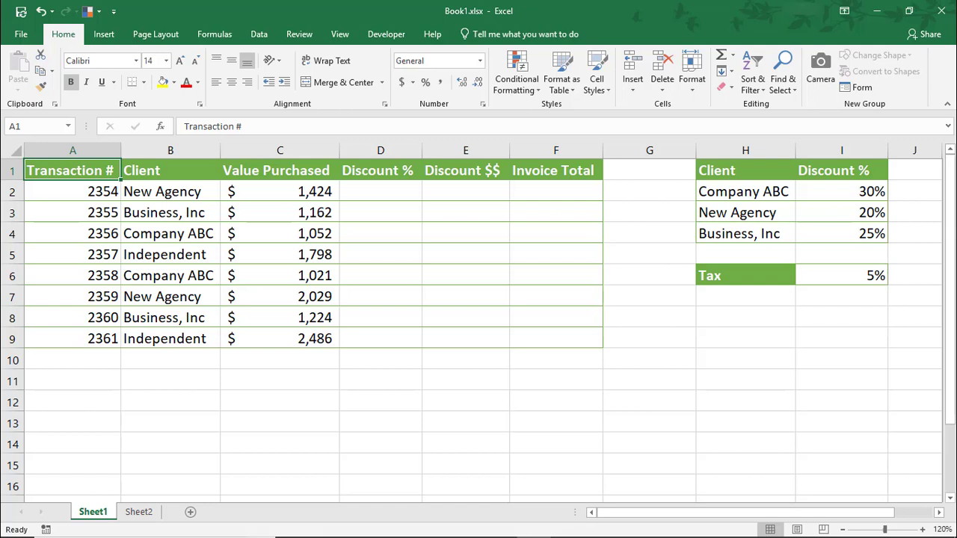
# Step: Select cell E2 under Discount $$ and open the Name Manager
pyautogui.click(71, 174)
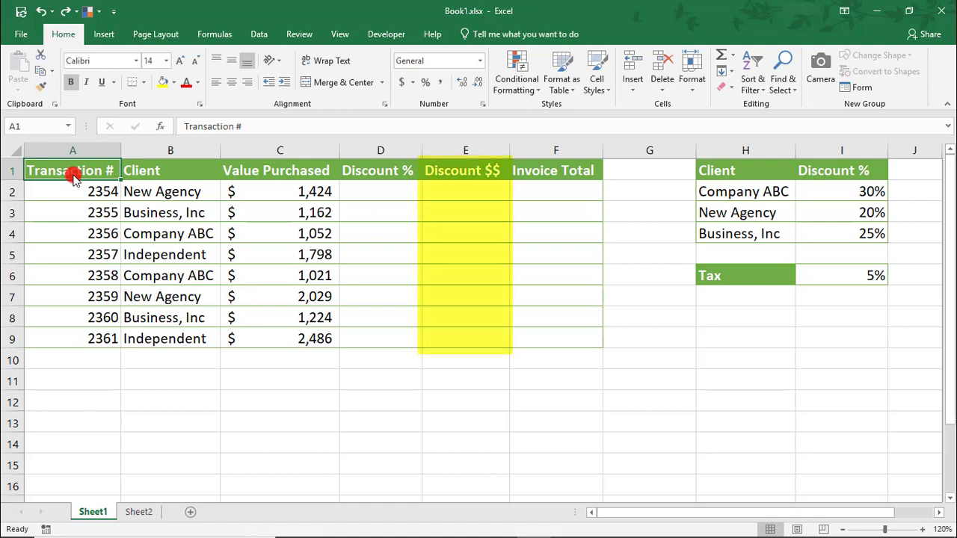
pyautogui.click(468, 193)
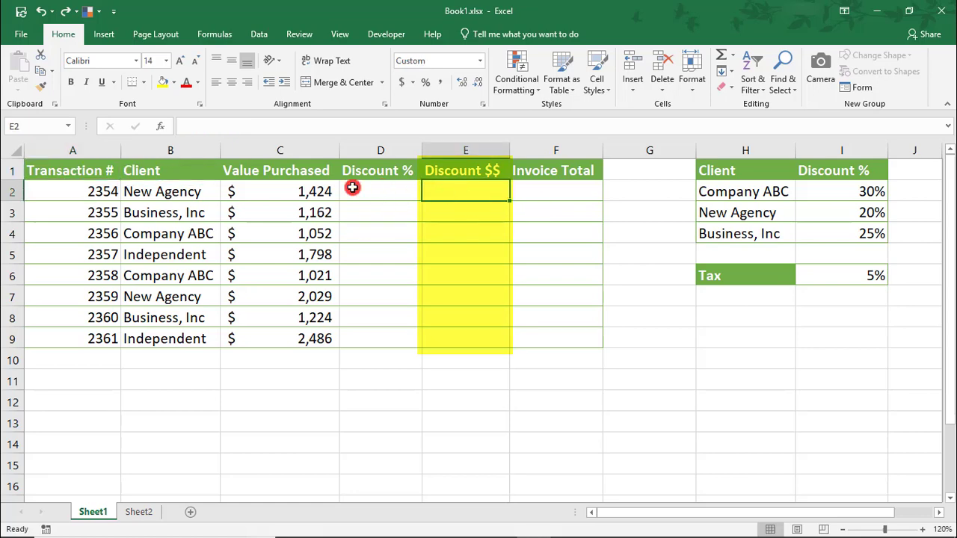
pyautogui.click(233, 39)
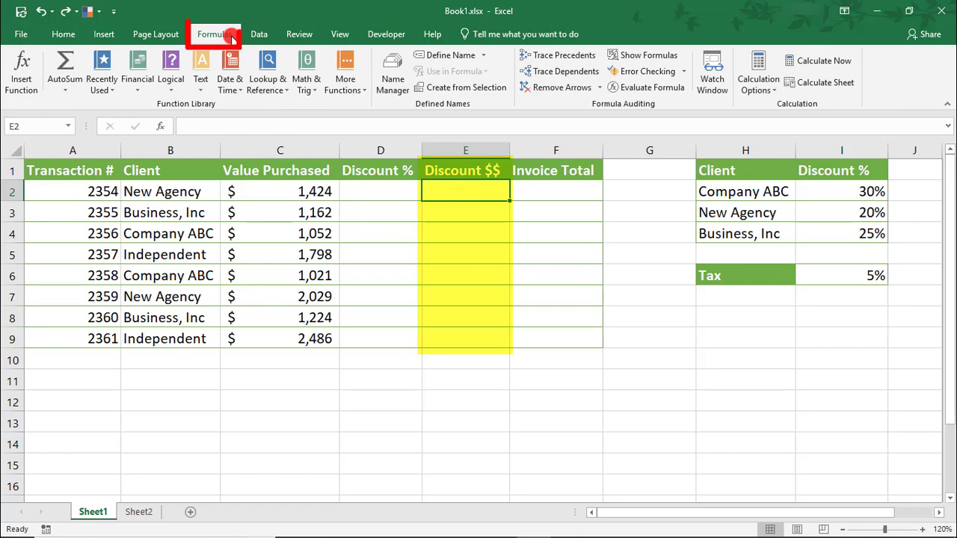
pyautogui.click(393, 71)
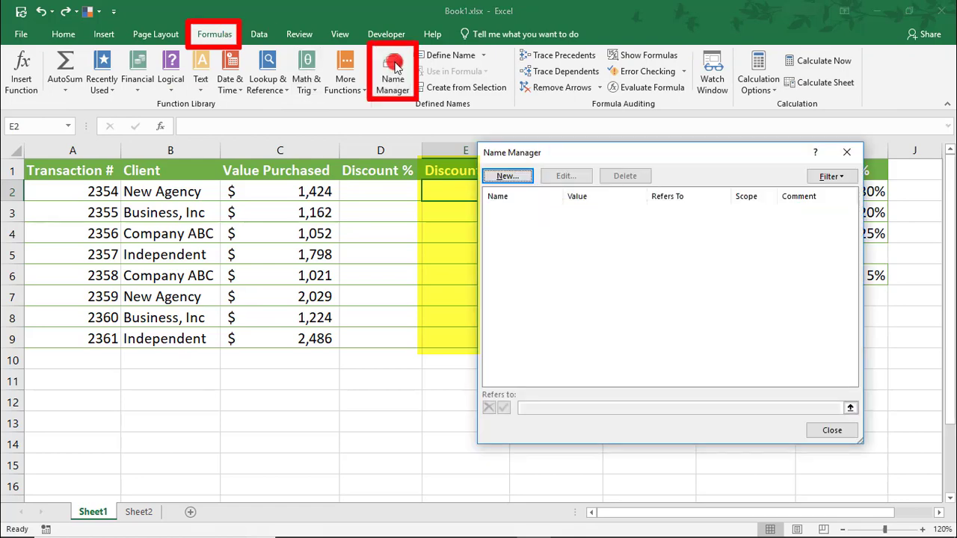
# Step: Start a new name called DiscDollars and select its old Refers to reference
pyautogui.click(527, 176)
pyautogui.click(604, 247)
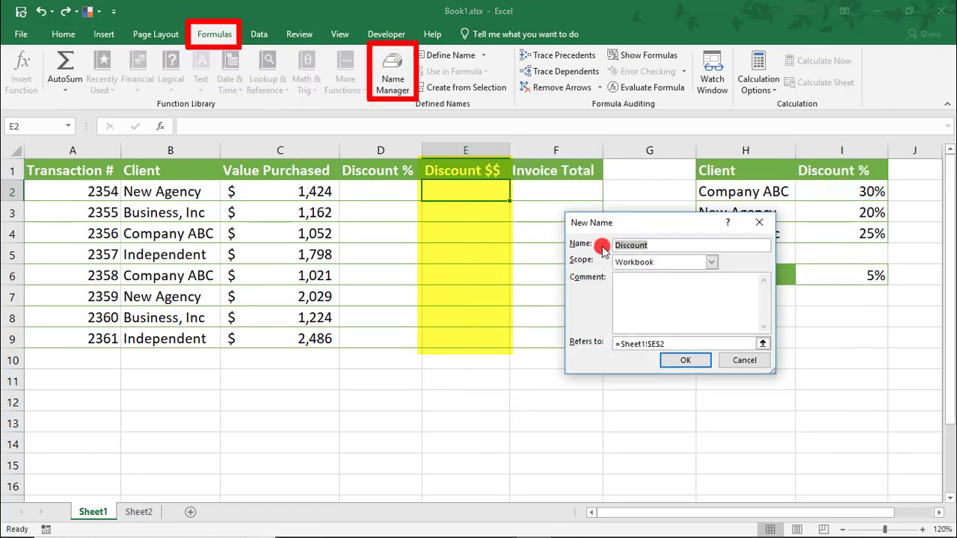
pyautogui.press('BackSpace')
pyautogui.press('BackSpace')
pyautogui.press('BackSpace')
pyautogui.press('BackSpace')
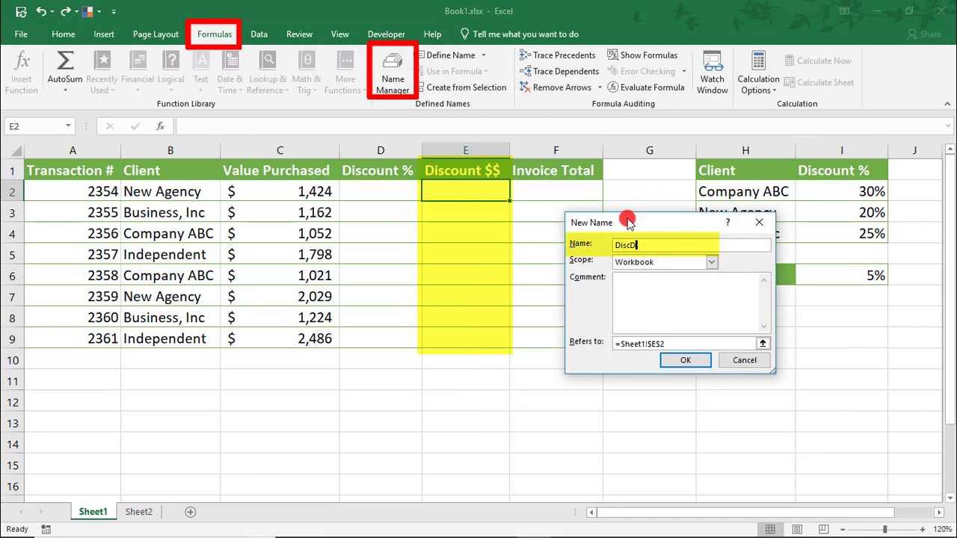
pyautogui.write('Dollars')
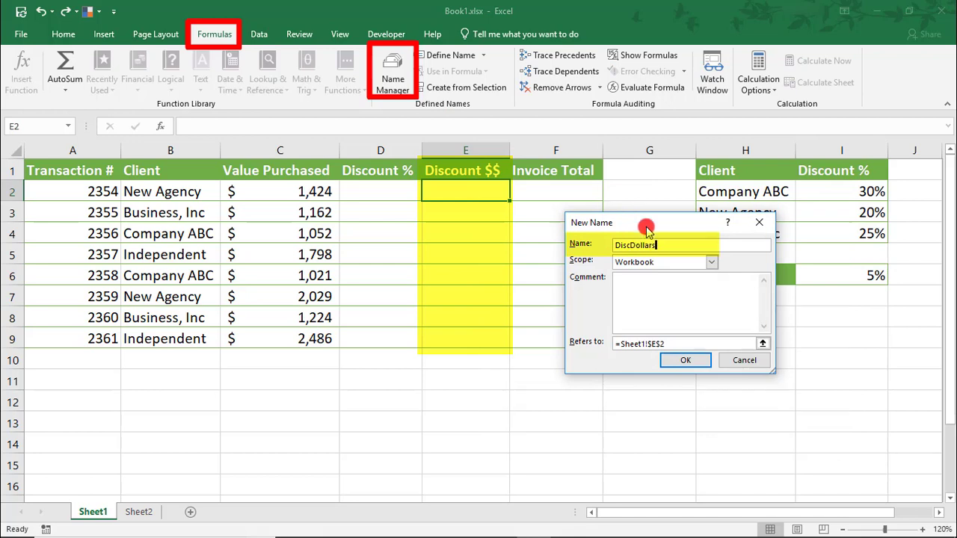
pyautogui.moveTo(678, 345); pyautogui.dragTo(622, 341)
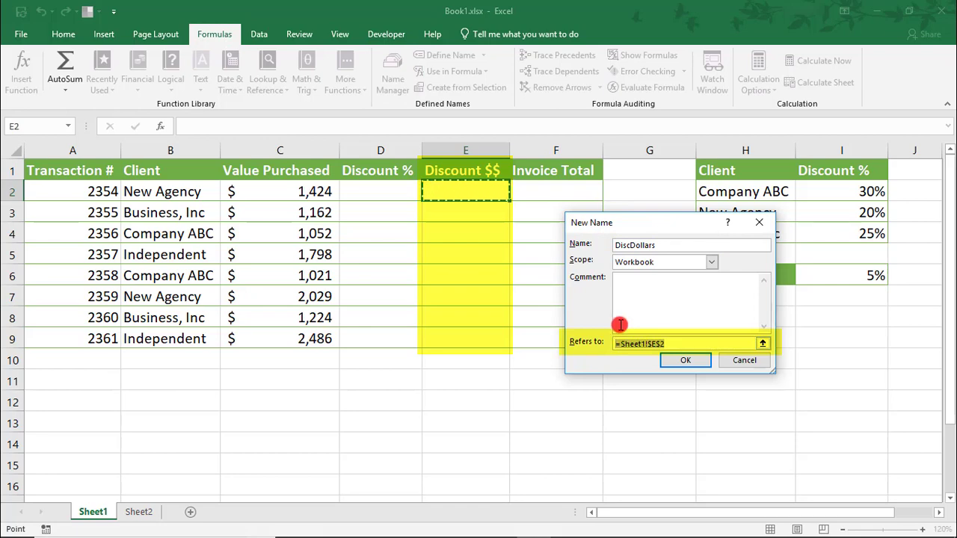
# Step: Point the DiscDollars reference at C2*-D2 by picking the cells on the sheet
pyautogui.press('BackSpace')
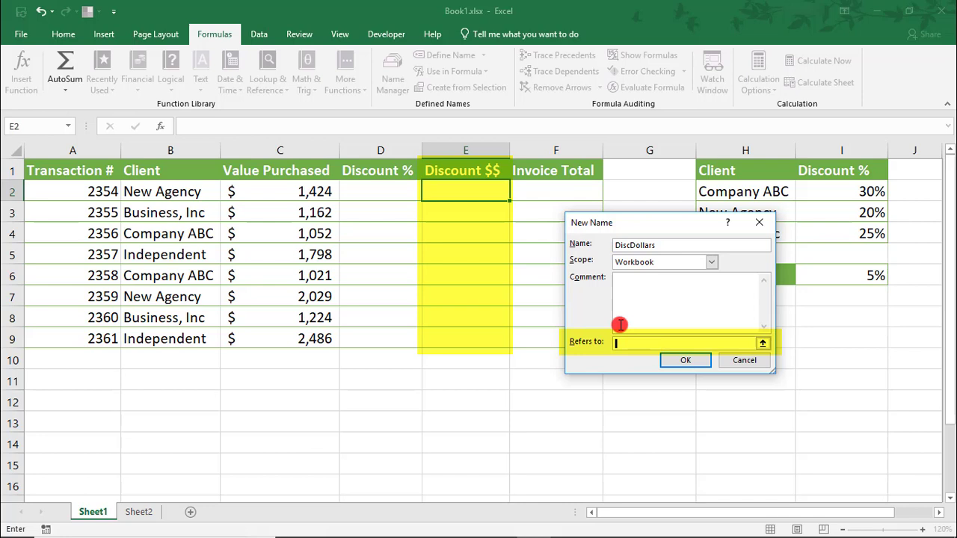
pyautogui.click(763, 345)
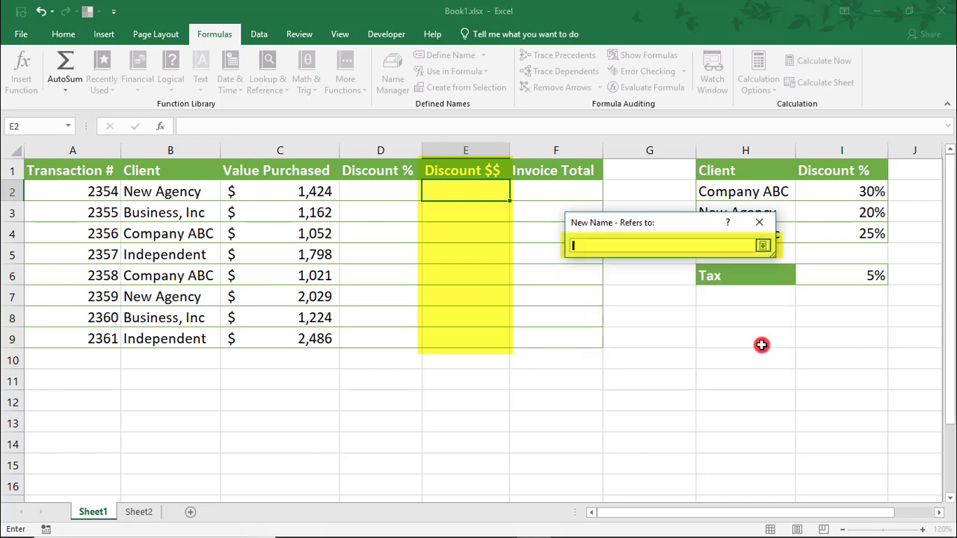
pyautogui.click(299, 192)
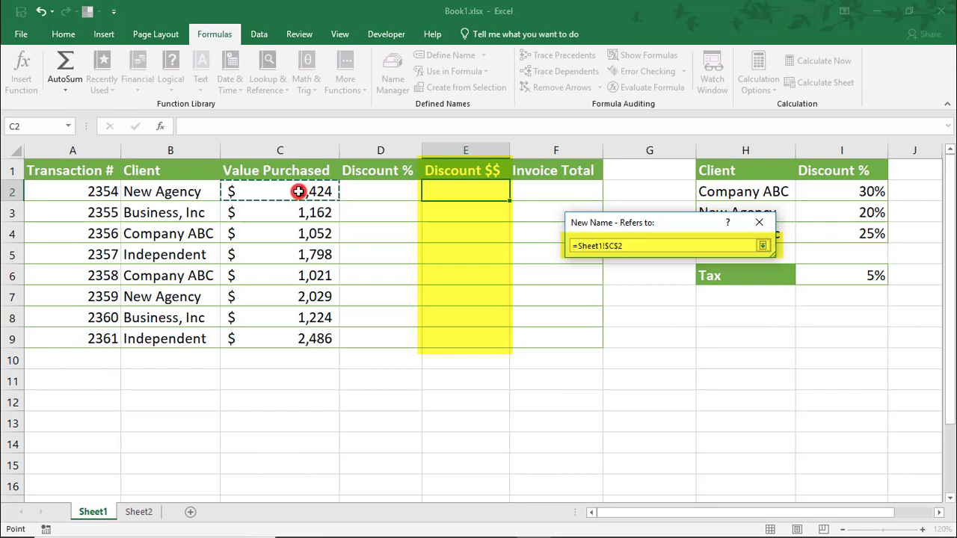
pyautogui.write('*-')
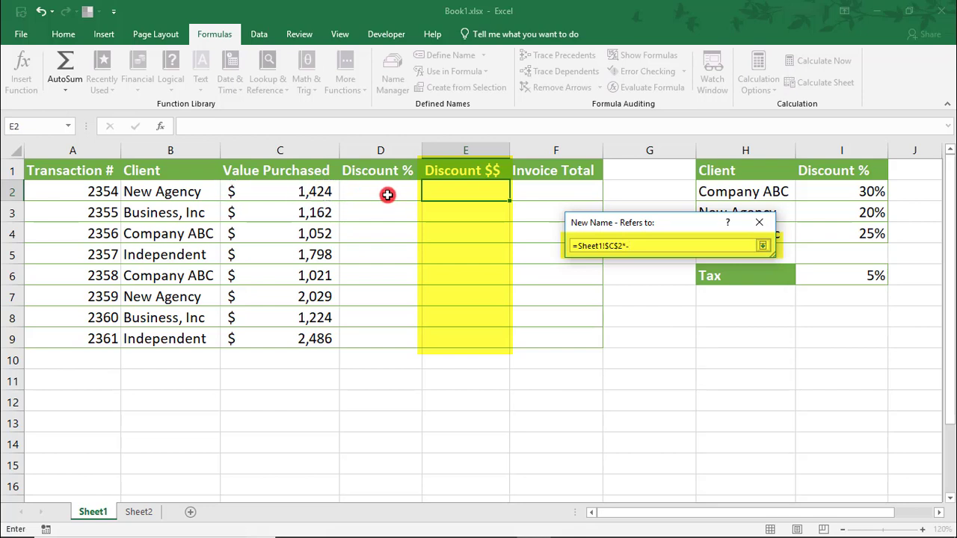
pyautogui.click(385, 196)
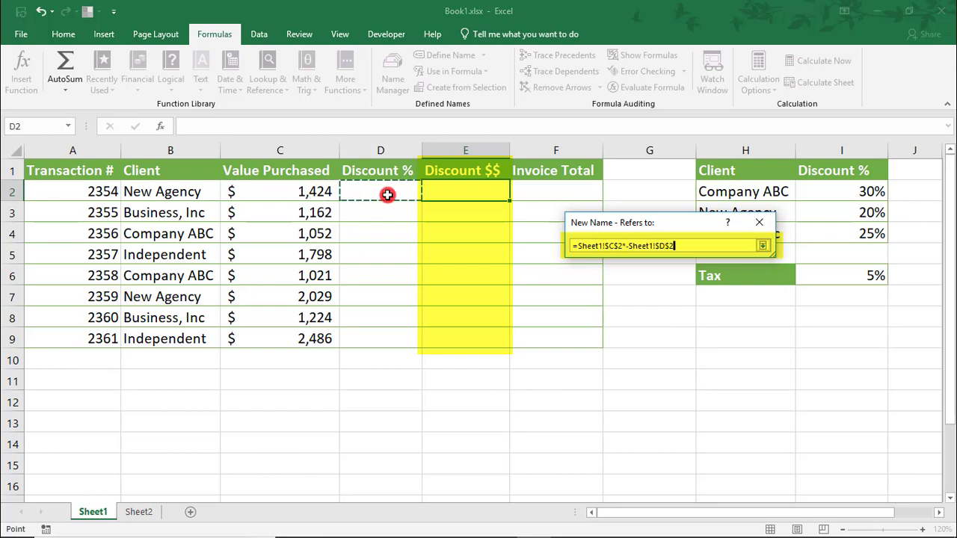
pyautogui.click(762, 245)
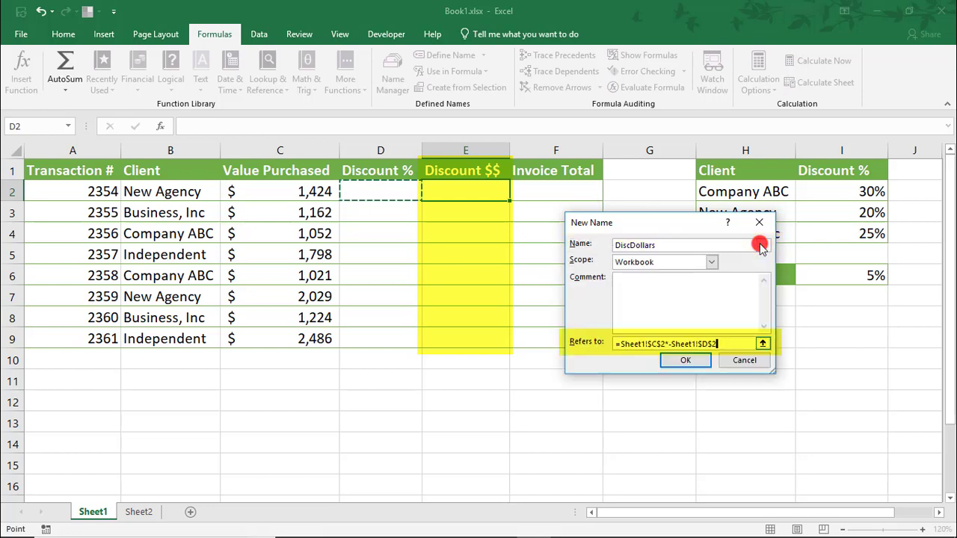
# Step: Make the C2 and D2 references relative, save DiscDollars, and close Name Manager
pyautogui.click(652, 344)
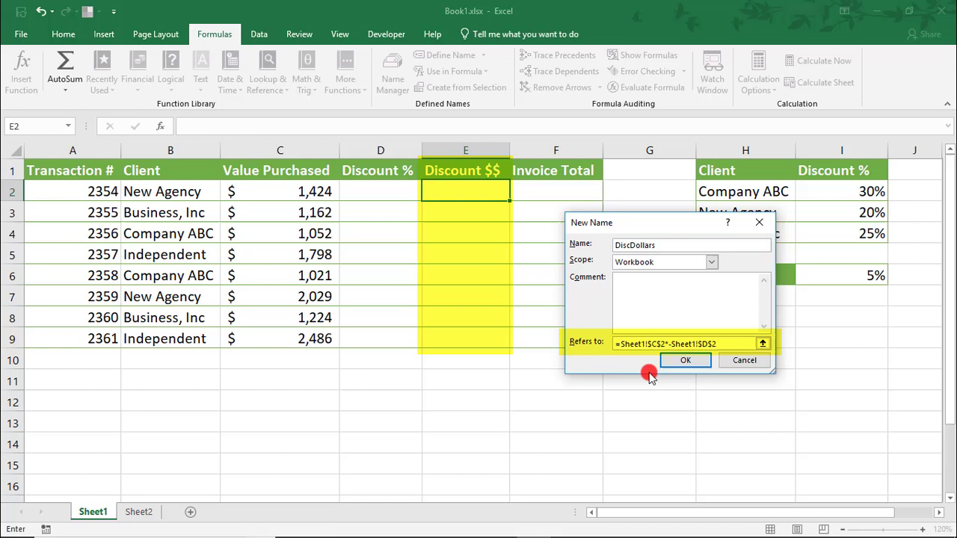
pyautogui.press('F4')
pyautogui.press('F4')
pyautogui.press('F4')
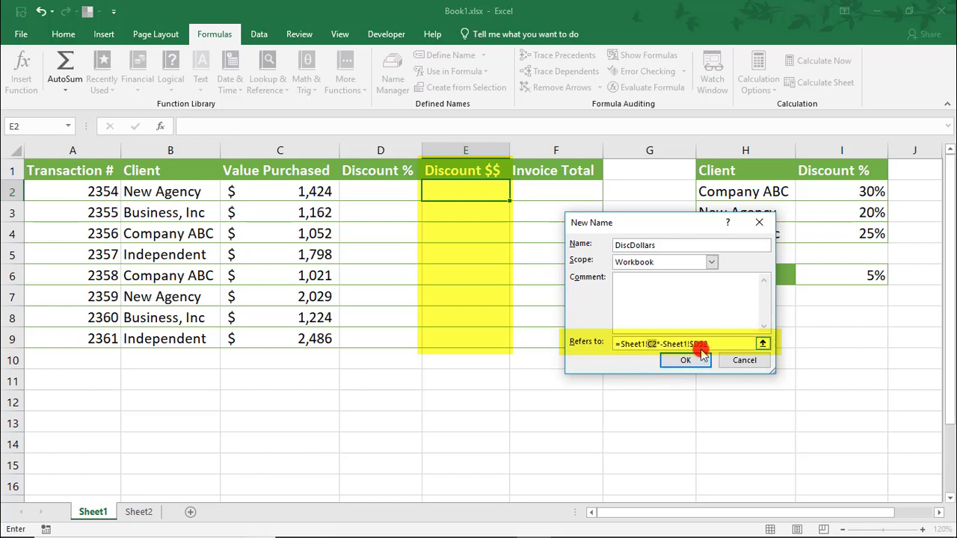
pyautogui.click(699, 344)
pyautogui.press('F4')
pyautogui.press('F4')
pyautogui.press('F4')
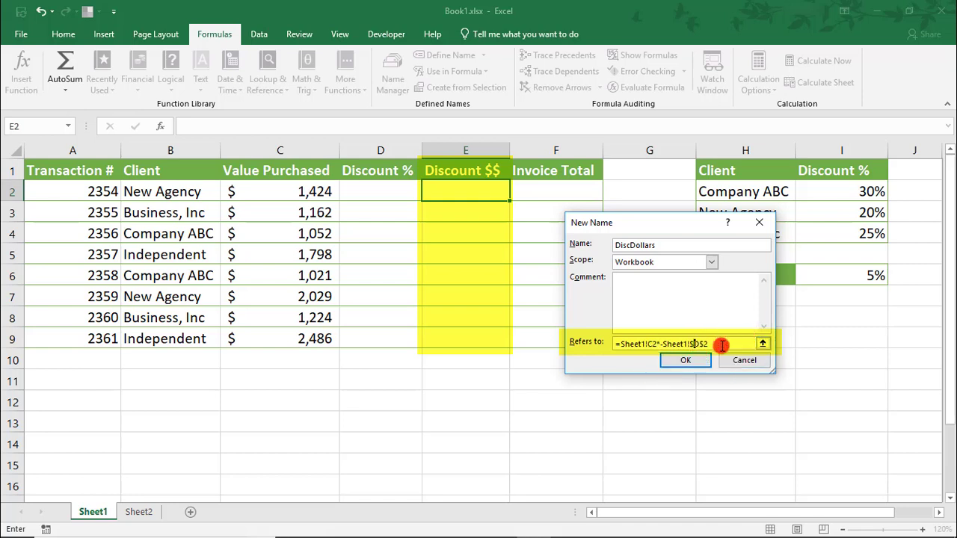
pyautogui.click(685, 361)
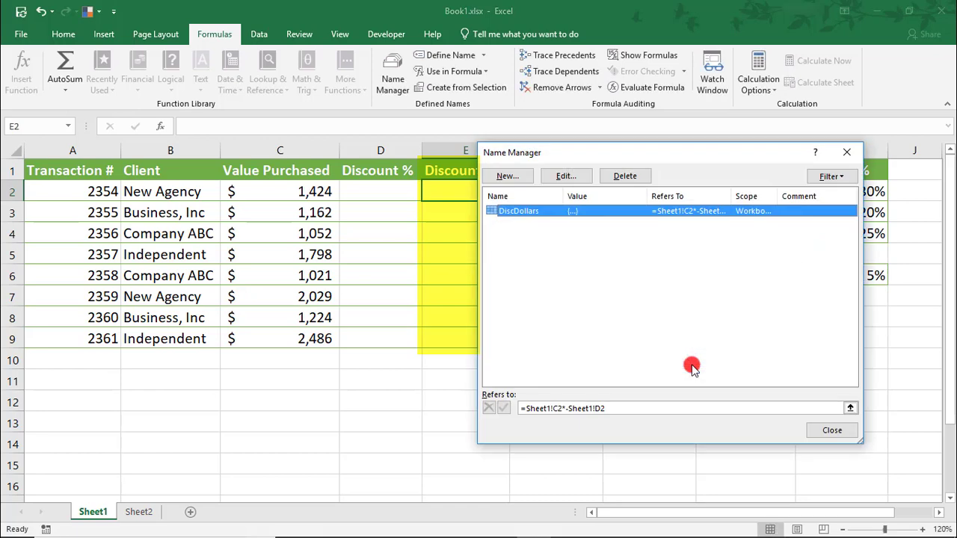
pyautogui.click(834, 434)
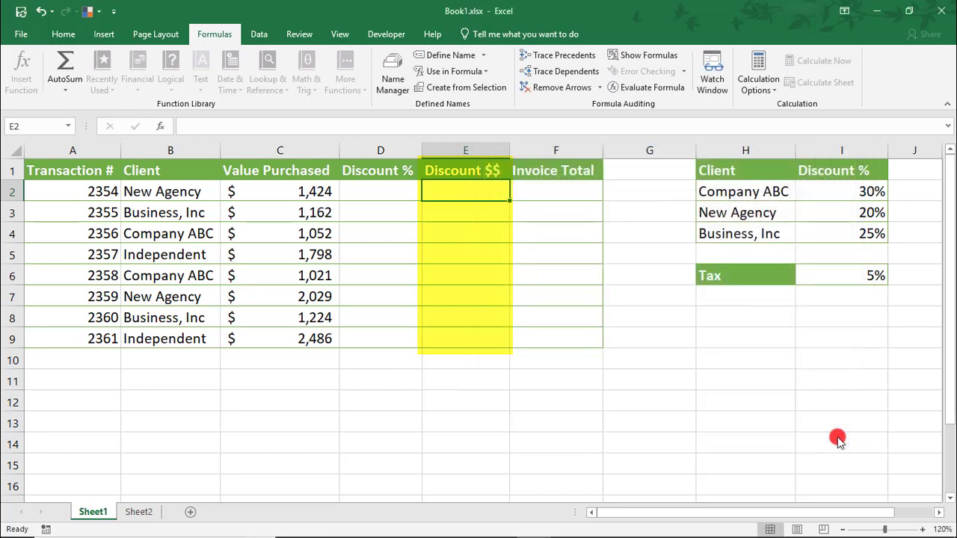
# Step: Enter =DiscDollars in E2, E3 and E4 using the formula autocomplete
pyautogui.click(454, 194)
pyautogui.write('=d')
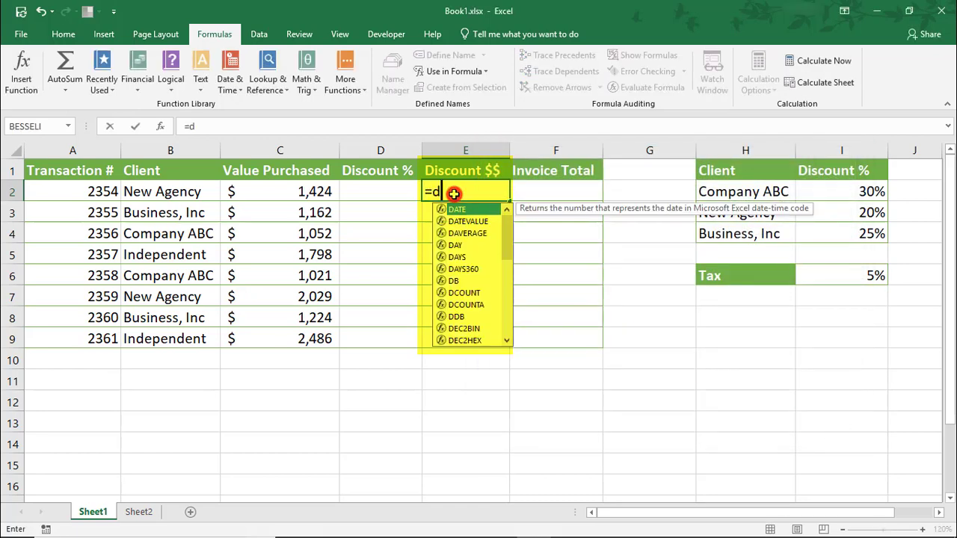
pyautogui.write('i')
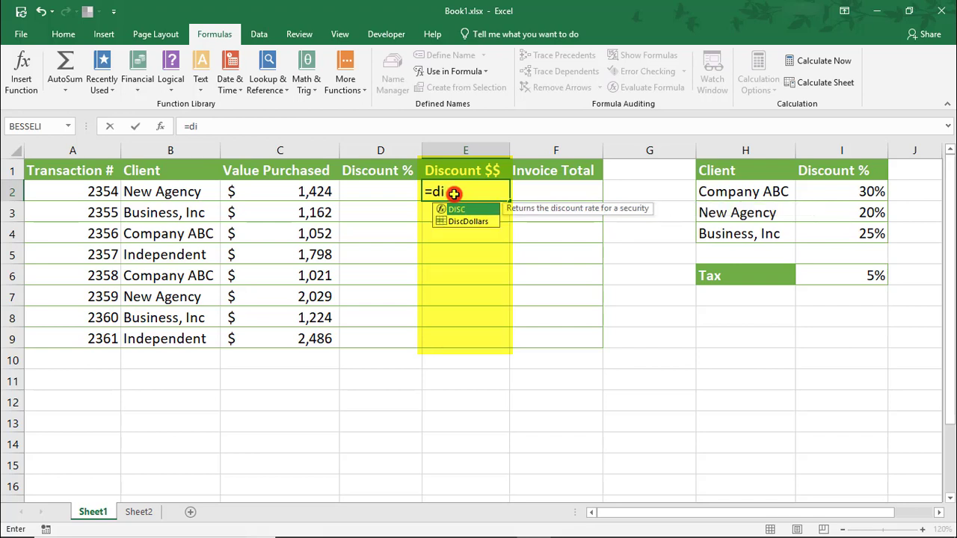
pyautogui.press('Down')
pyautogui.press('Tab')
pyautogui.press('Return')
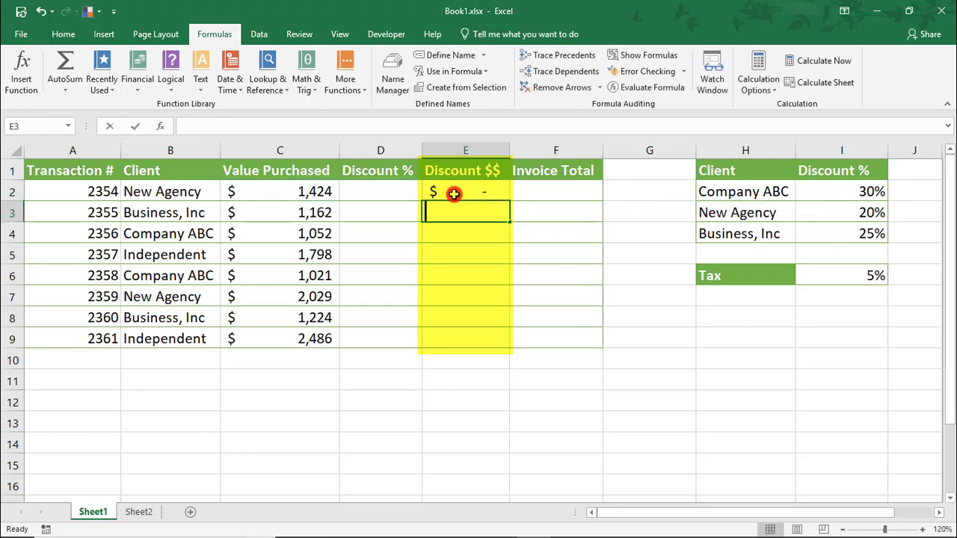
pyautogui.write('=dis')
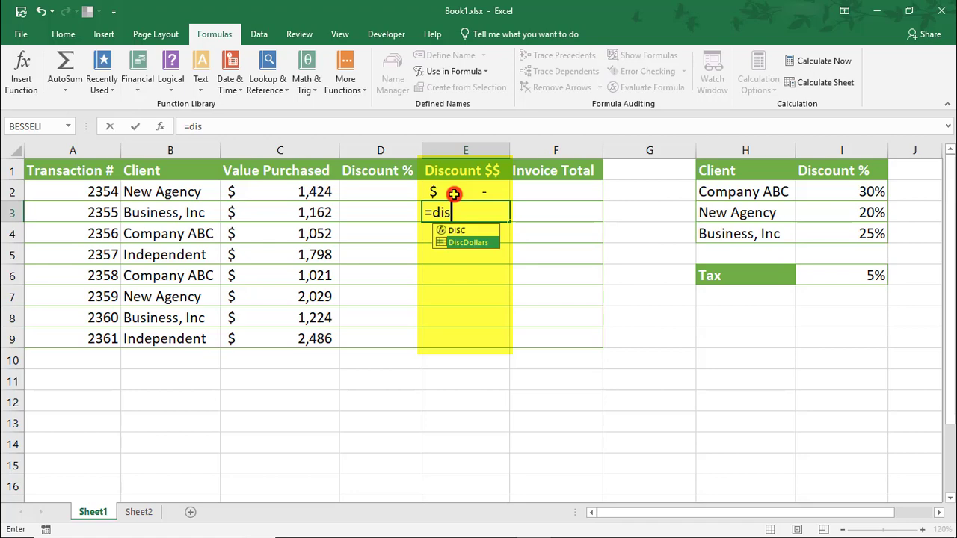
pyautogui.press('Tab')
pyautogui.press('Return')
pyautogui.write('=dis')
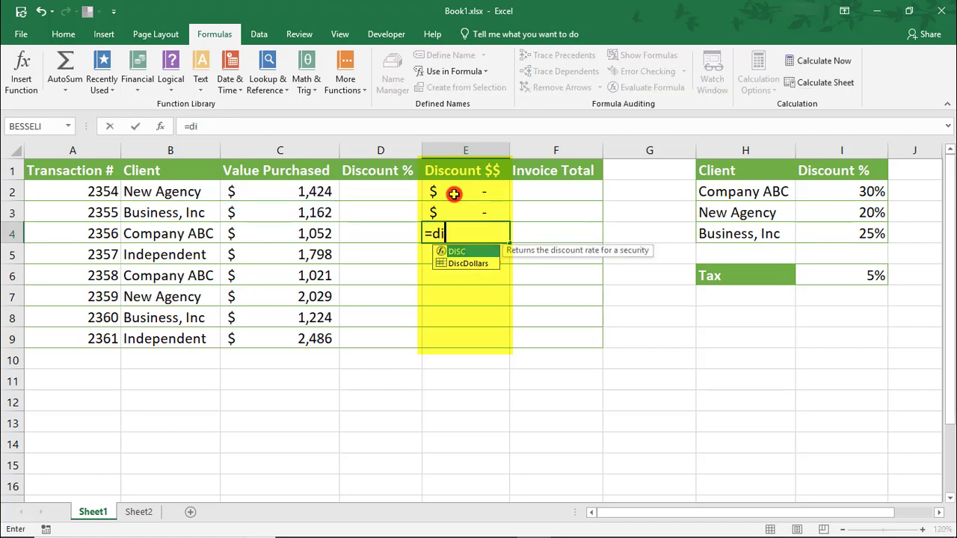
pyautogui.press('Down')
pyautogui.press('Tab')
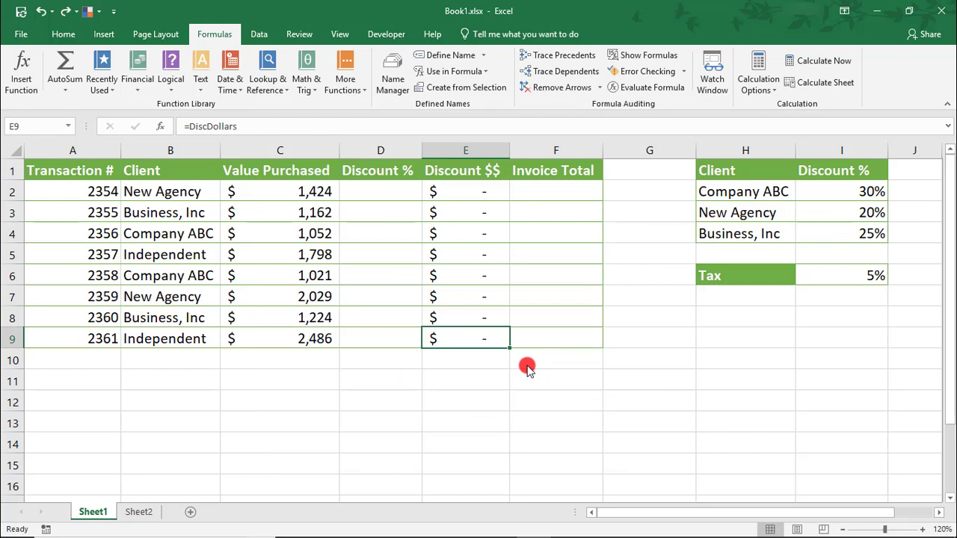
# Step: Enter =IFERROR(VLOOKUP(B2,$H$2:$I$4,2,FALSE),0) in D2, showing 20%
pyautogui.click(404, 193)
pyautogui.write('=if')
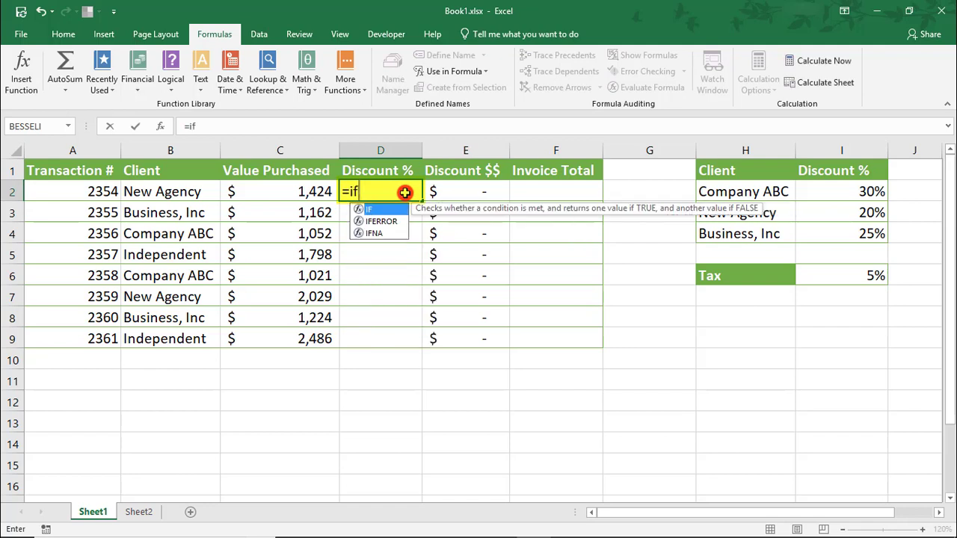
pyautogui.press('Down')
pyautogui.press('Tab')
pyautogui.write('vlo')
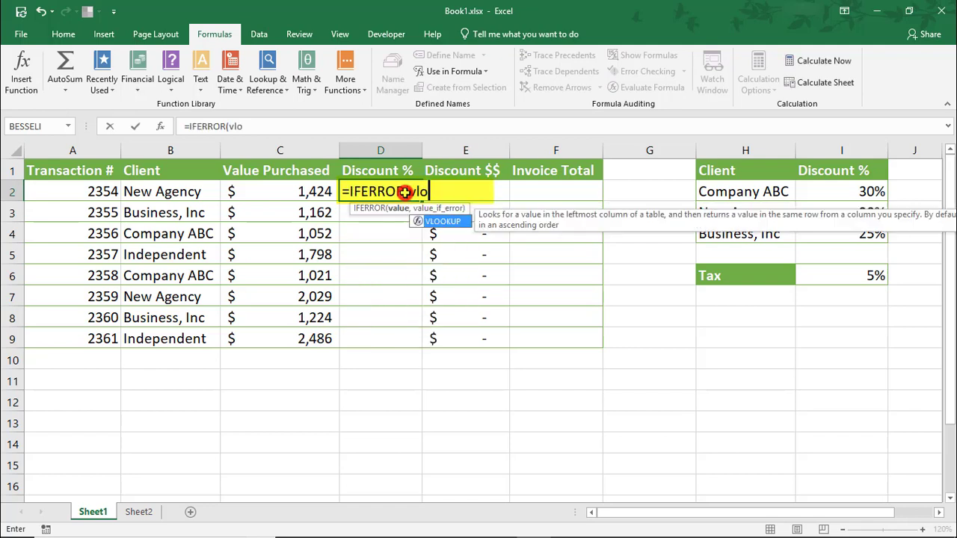
pyautogui.press('Tab')
pyautogui.write('B2,')
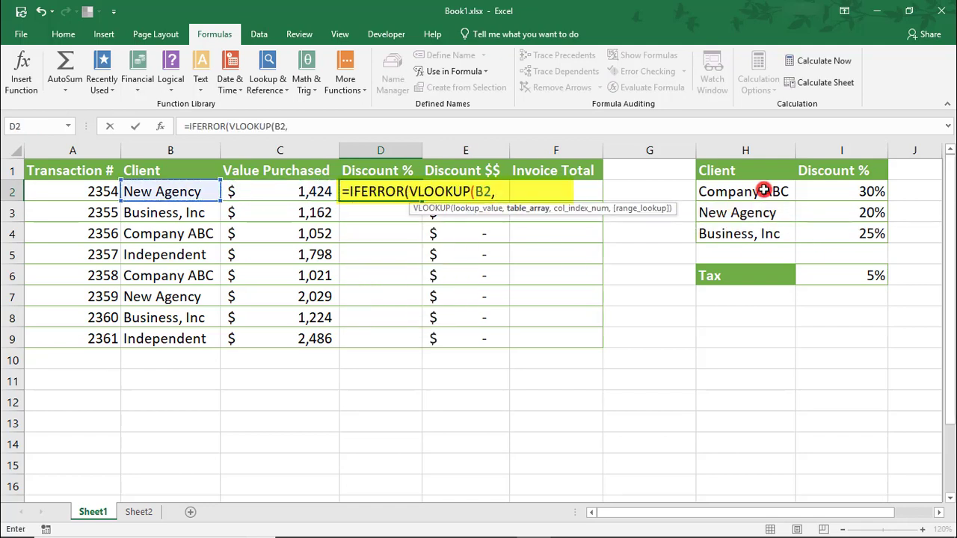
pyautogui.moveTo(705, 192); pyautogui.dragTo(865, 231)
pyautogui.press('F4')
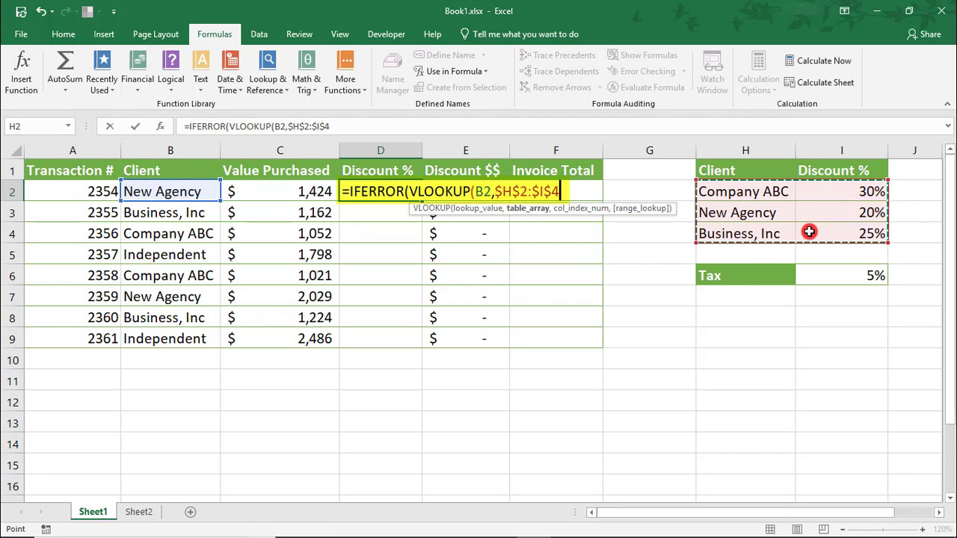
pyautogui.write(',2,fal')
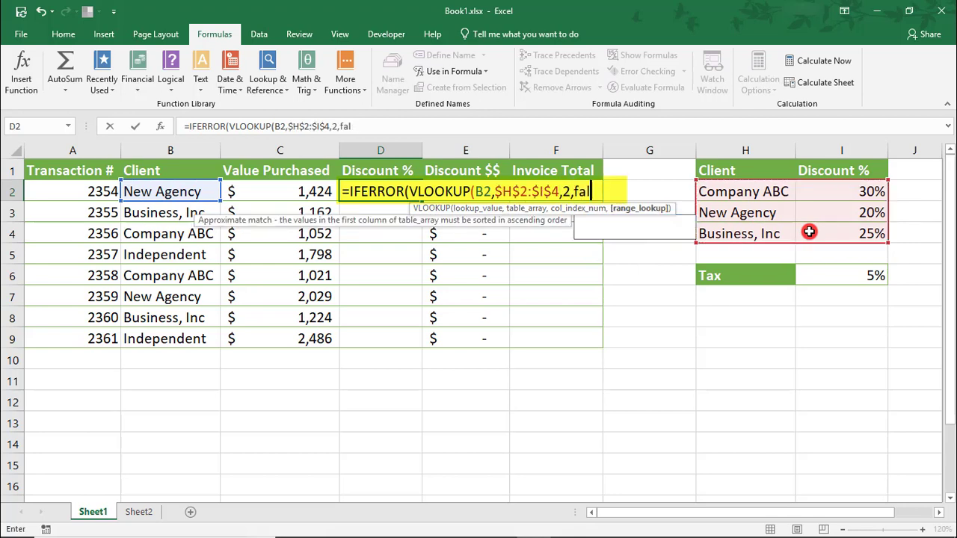
pyautogui.write('se),')
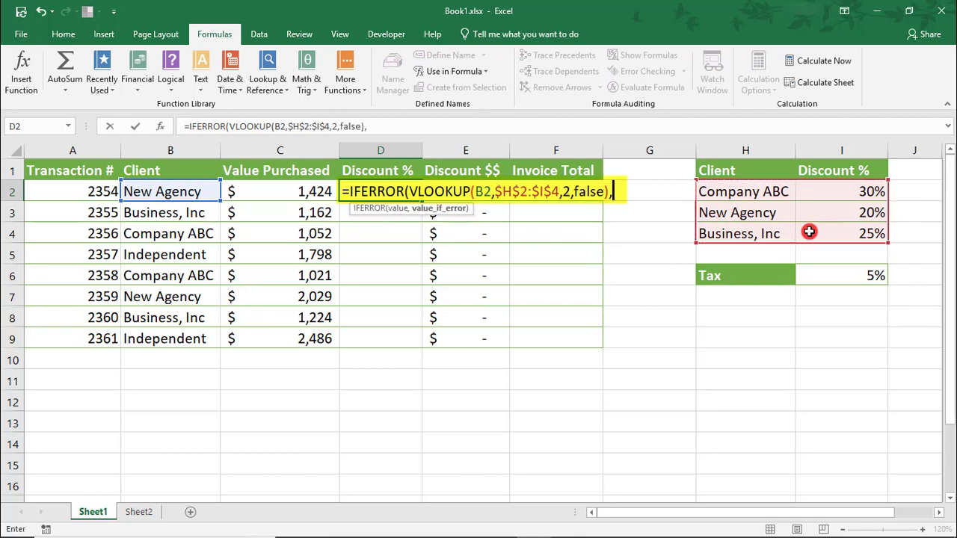
pyautogui.write('0')
pyautogui.press('Return')
# Step: Copy D2's formula text from the formula bar without changing the cell
pyautogui.press('Up')
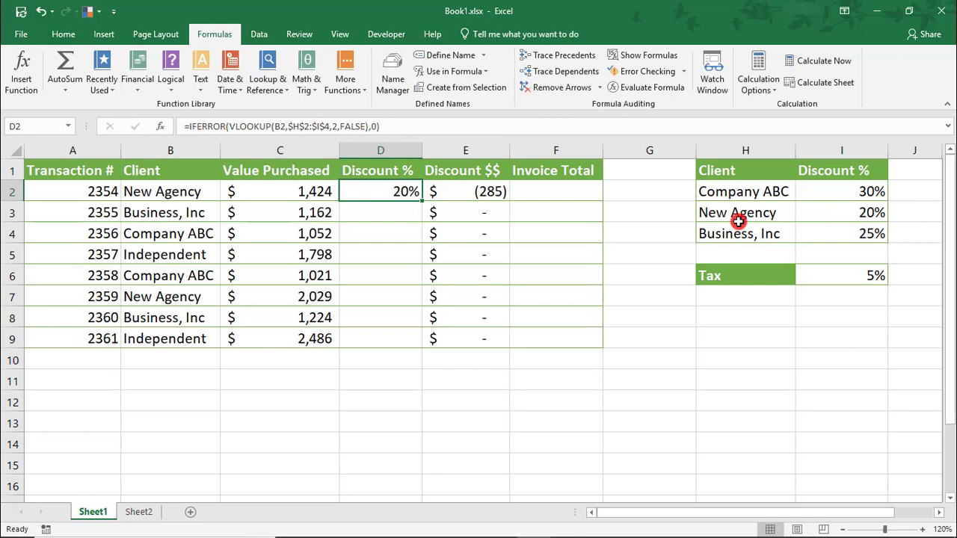
pyautogui.moveTo(184, 126); pyautogui.dragTo(381, 126)
pyautogui.rightClick(357, 125)
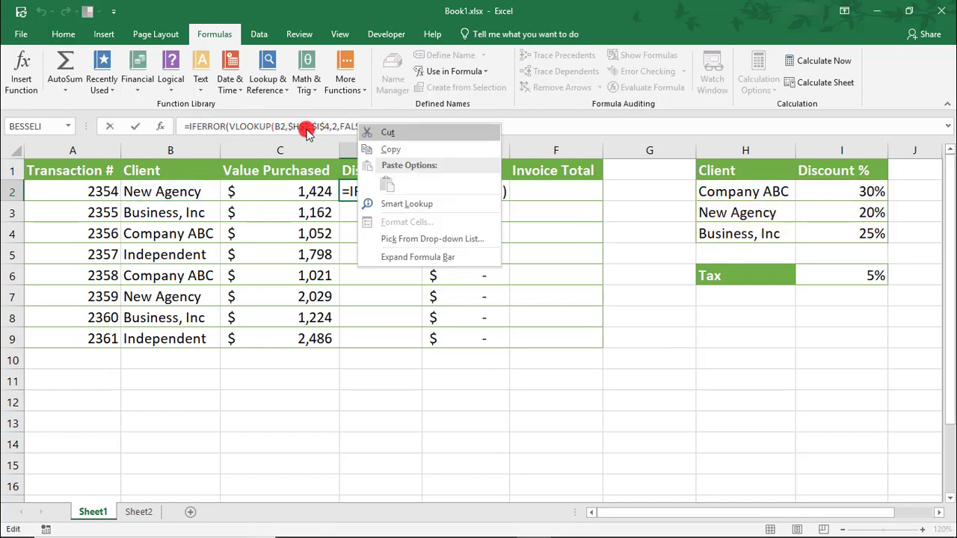
pyautogui.click(408, 148)
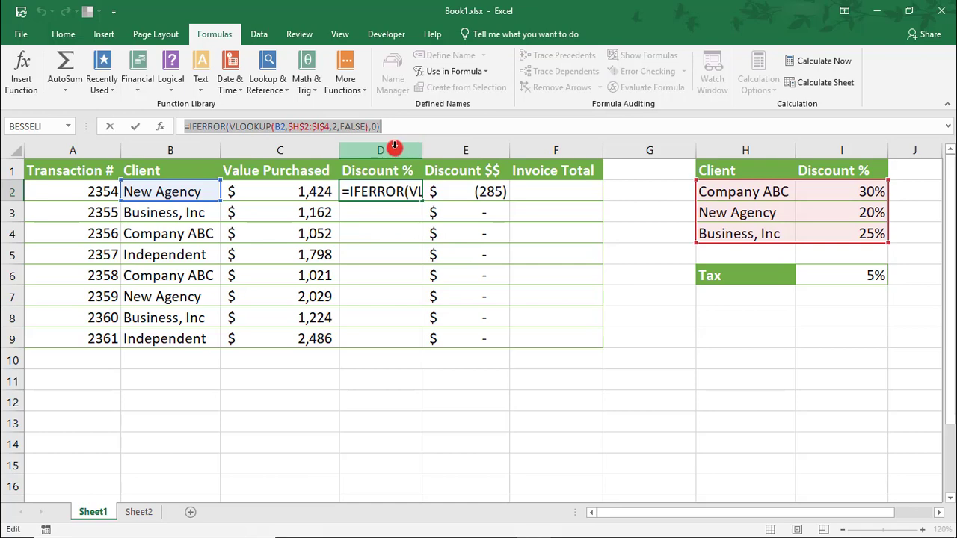
pyautogui.press('Escape')
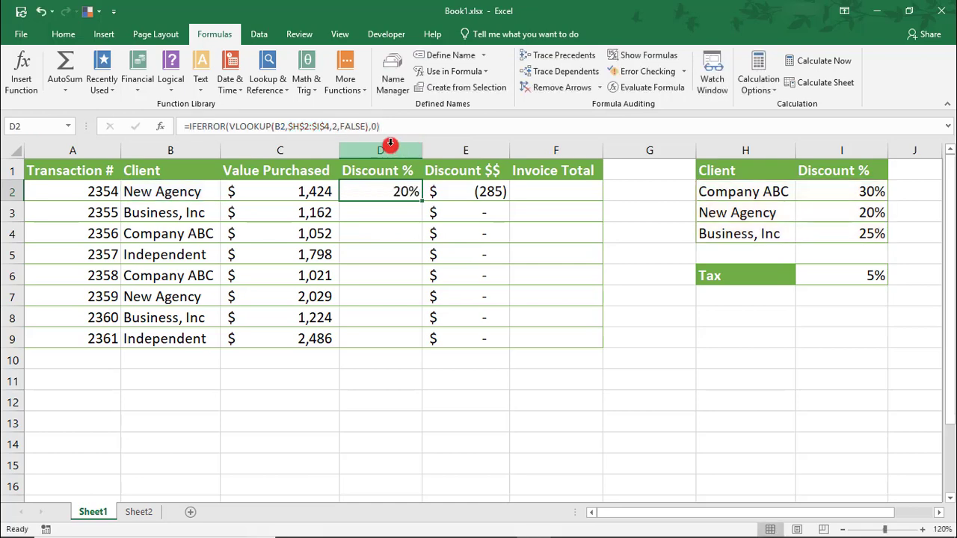
# Step: Create the name DiscPercent whose Refers to is the pasted IFERROR/VLOOKUP formula
pyautogui.click(399, 88)
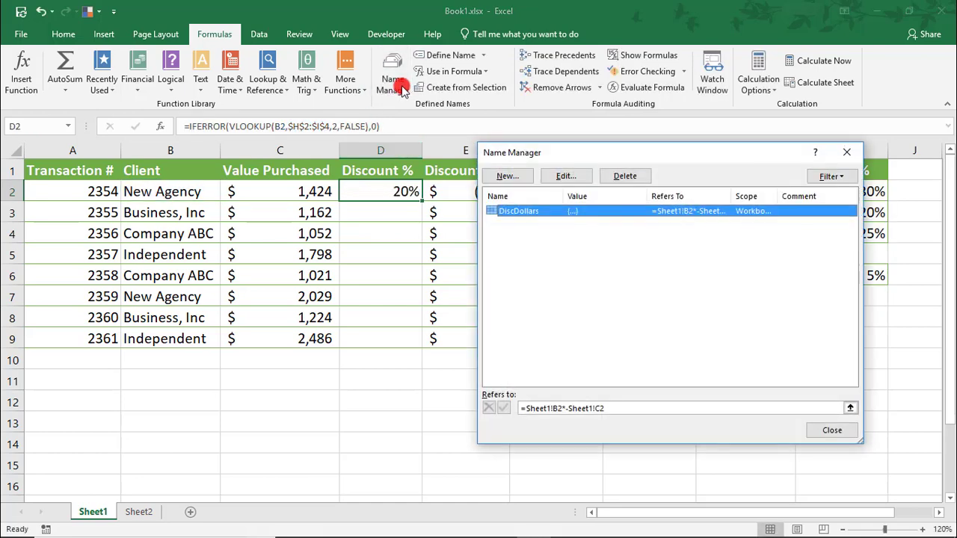
pyautogui.click(506, 177)
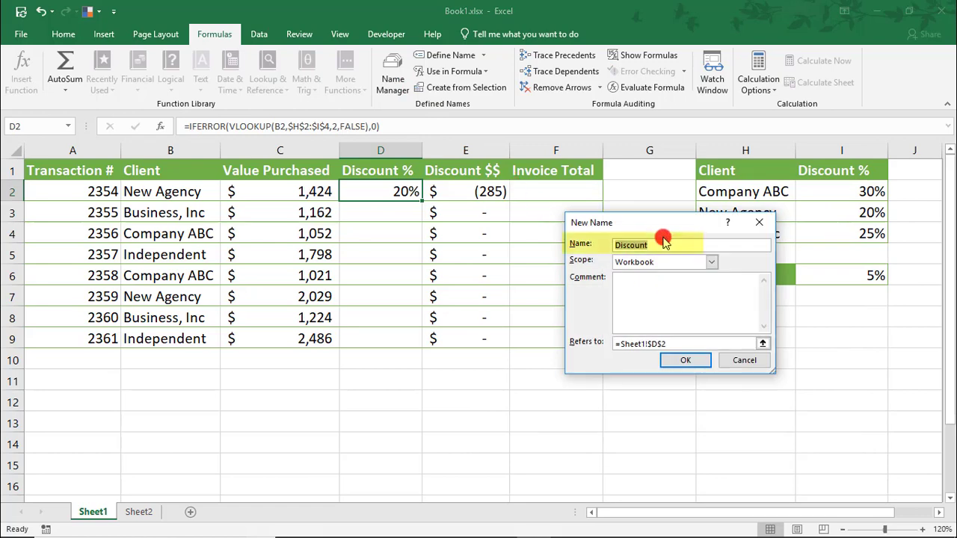
pyautogui.write('DiscPer')
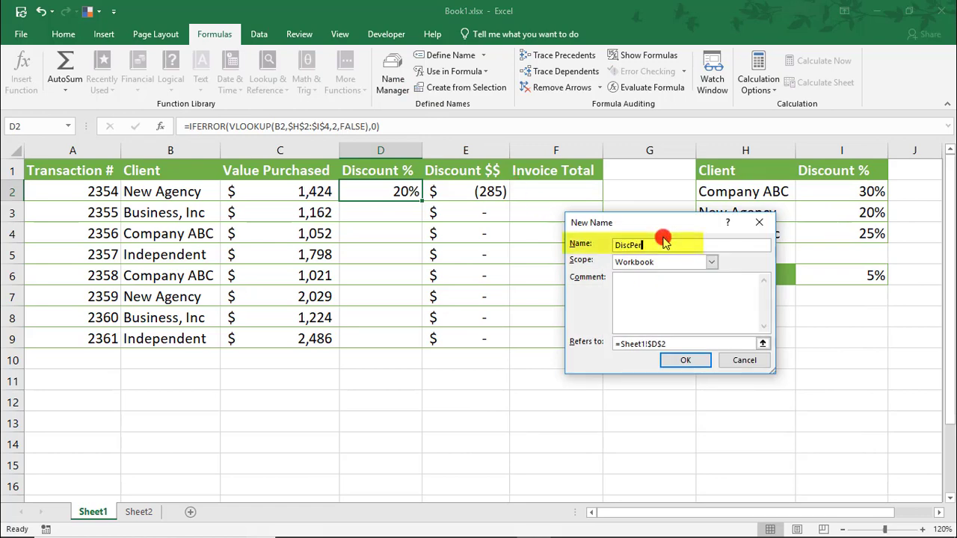
pyautogui.write('cent')
pyautogui.moveTo(667, 344); pyautogui.dragTo(621, 346)
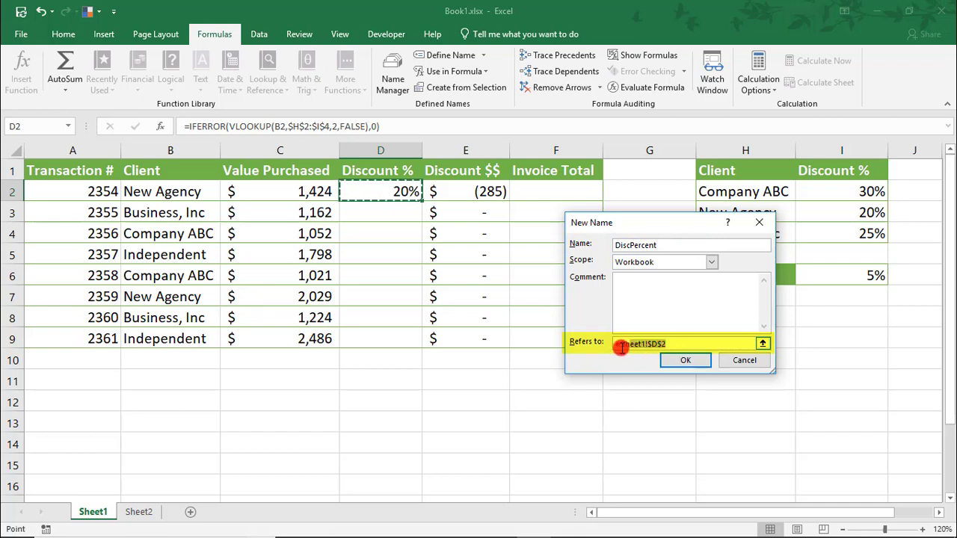
pyautogui.press('BackSpace')
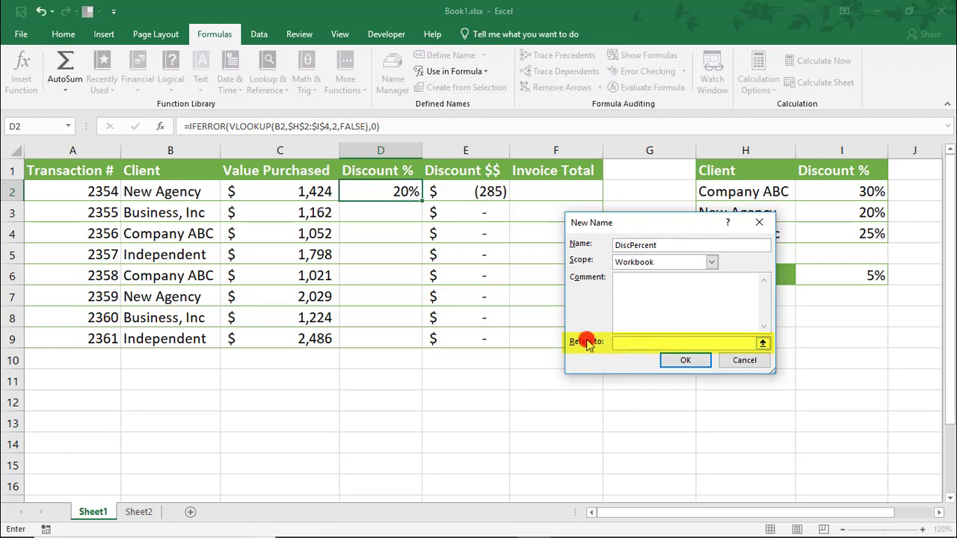
pyautogui.hotkey('ctrl', 'v')
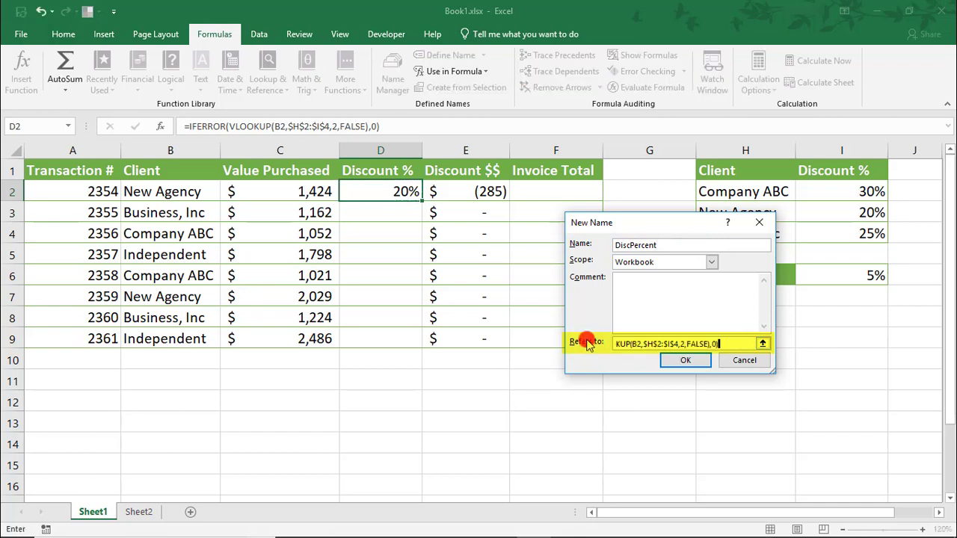
pyautogui.click(682, 361)
pyautogui.hotkey('ctrl', 'F3')
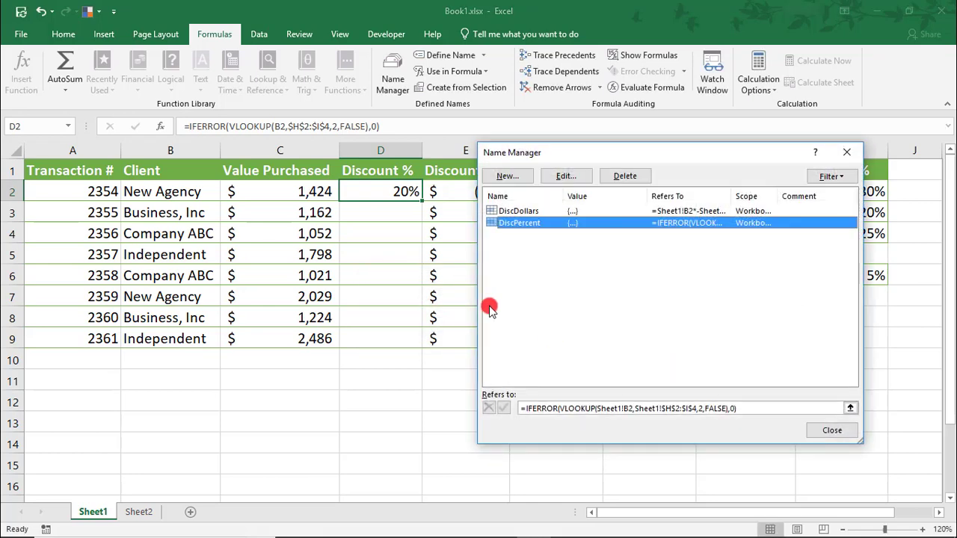
# Step: Close Name Manager and enter =DiscPercent in D3
pyautogui.click(830, 434)
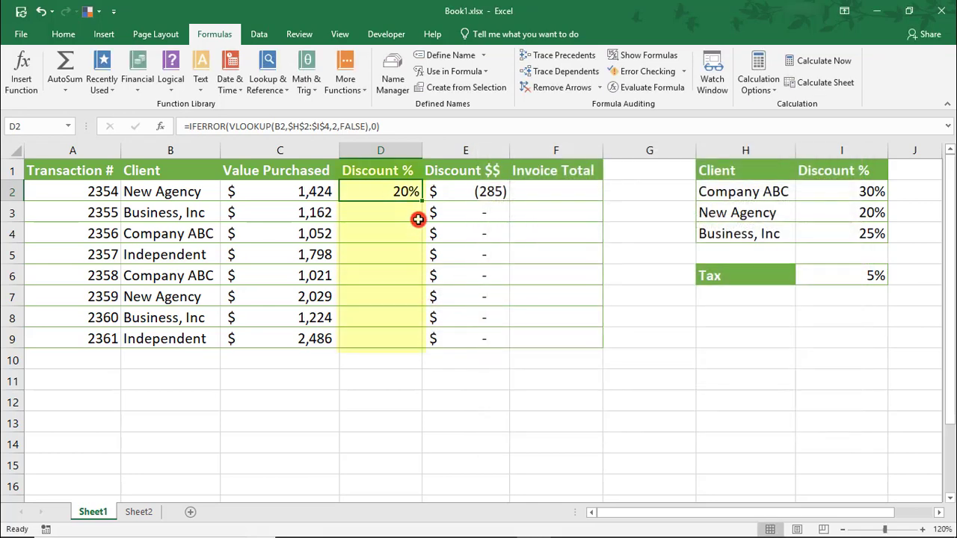
pyautogui.click(417, 218)
pyautogui.write('=di')
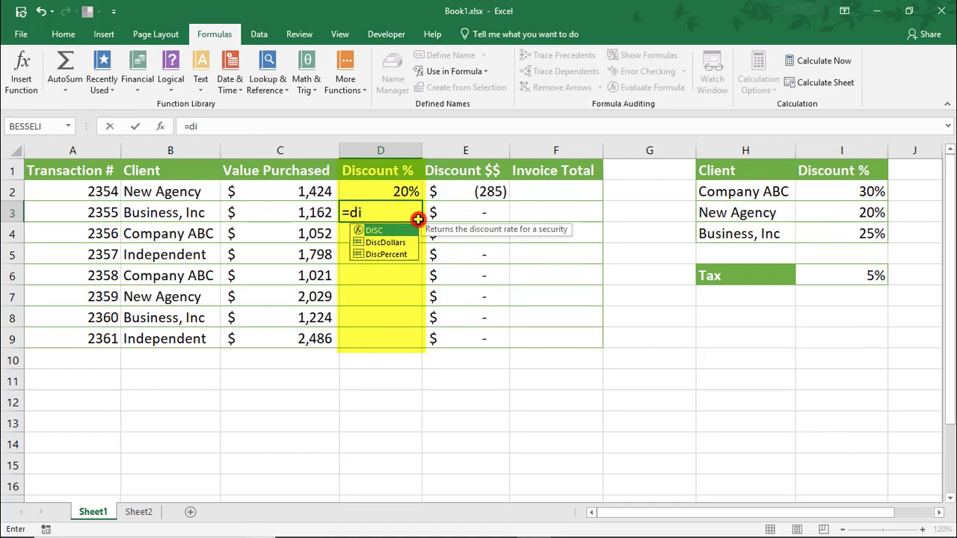
pyautogui.press('Down')
pyautogui.press('Down')
pyautogui.press('Tab')
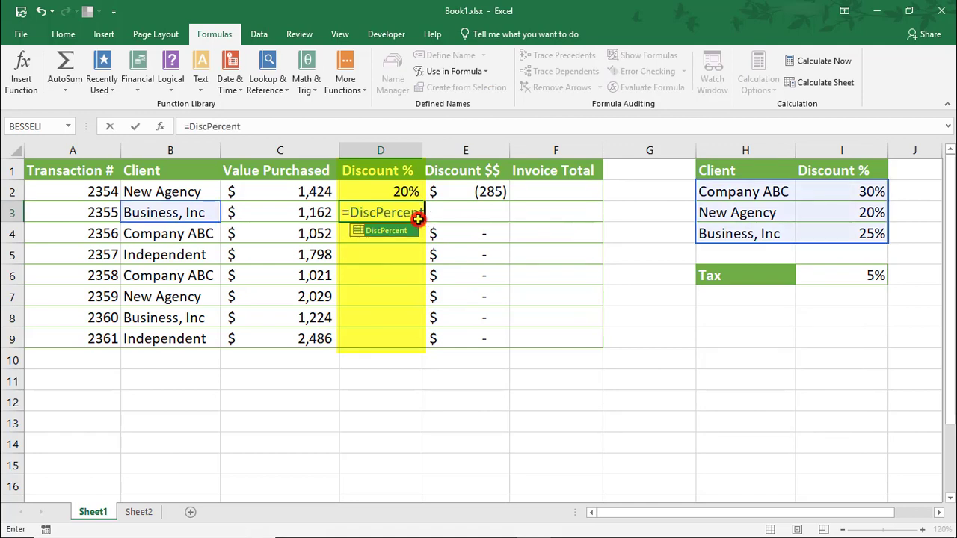
pyautogui.press('Return')
# Step: Enter =DiscPercent in D4 and copy it down through D9
pyautogui.write('=')
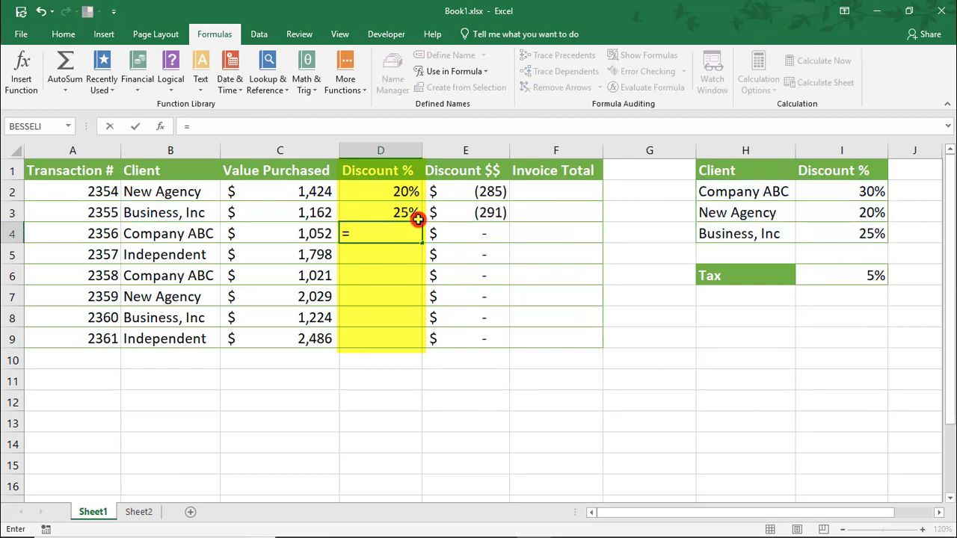
pyautogui.write('di')
pyautogui.press('Down')
pyautogui.press('Down')
pyautogui.press('Tab')
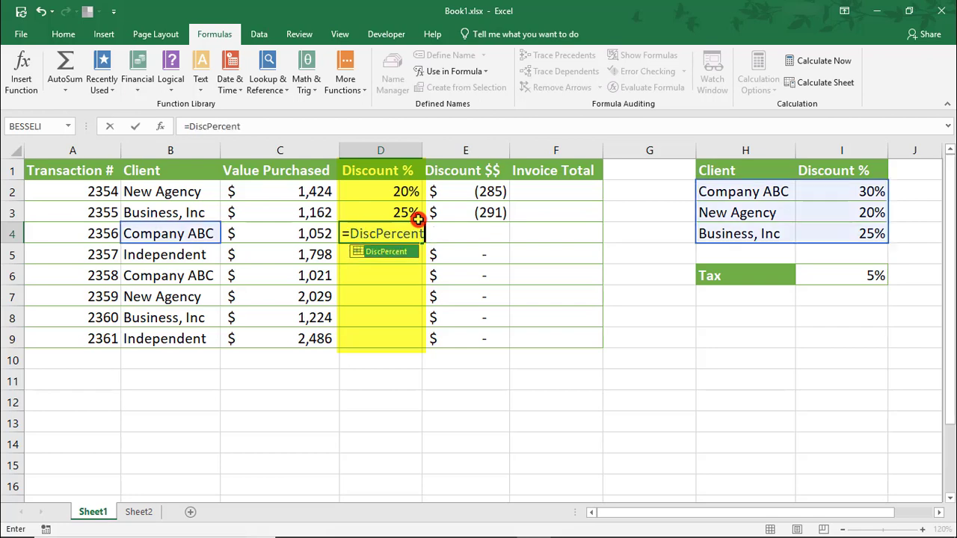
pyautogui.hotkey('ctrl', 'Return')
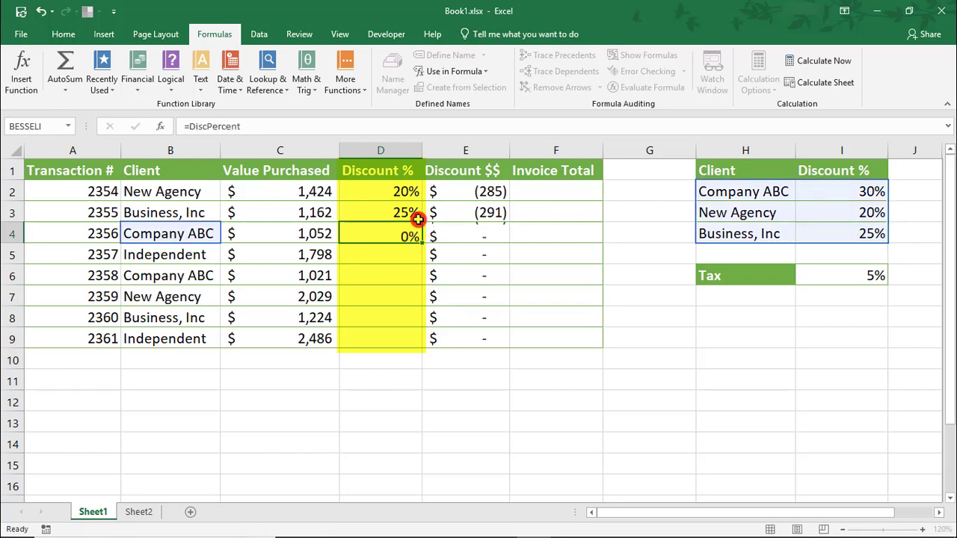
pyautogui.hotkey('ctrl', 'c')
pyautogui.hotkey('shift', 'Down')
pyautogui.hotkey('shift', 'Down')
pyautogui.hotkey('shift', 'Down')
pyautogui.hotkey('shift', 'Down')
pyautogui.hotkey('shift', 'Down')
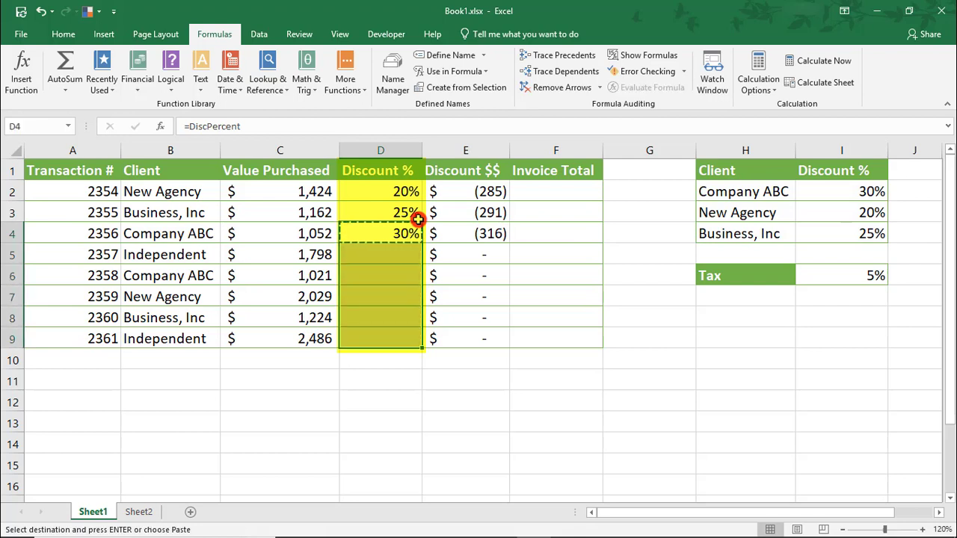
pyautogui.press('Return')
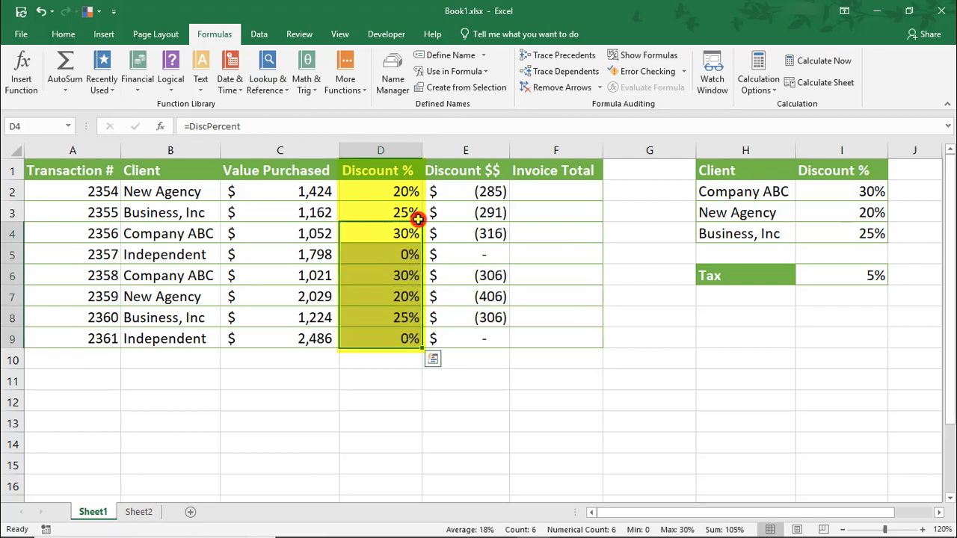
pyautogui.press('Down')
pyautogui.press('Down')
pyautogui.press('Down')
pyautogui.press('Down')
pyautogui.press('Down')
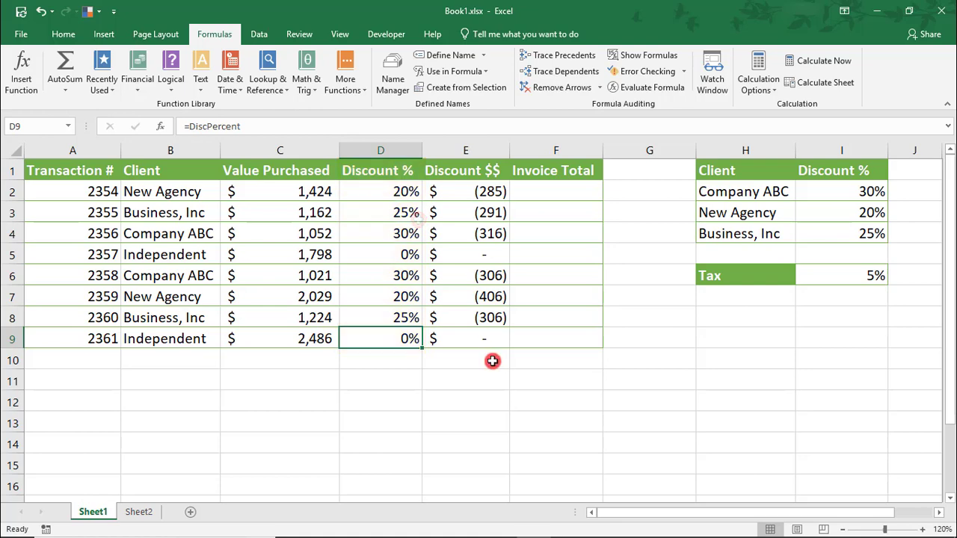
pyautogui.click(393, 78)
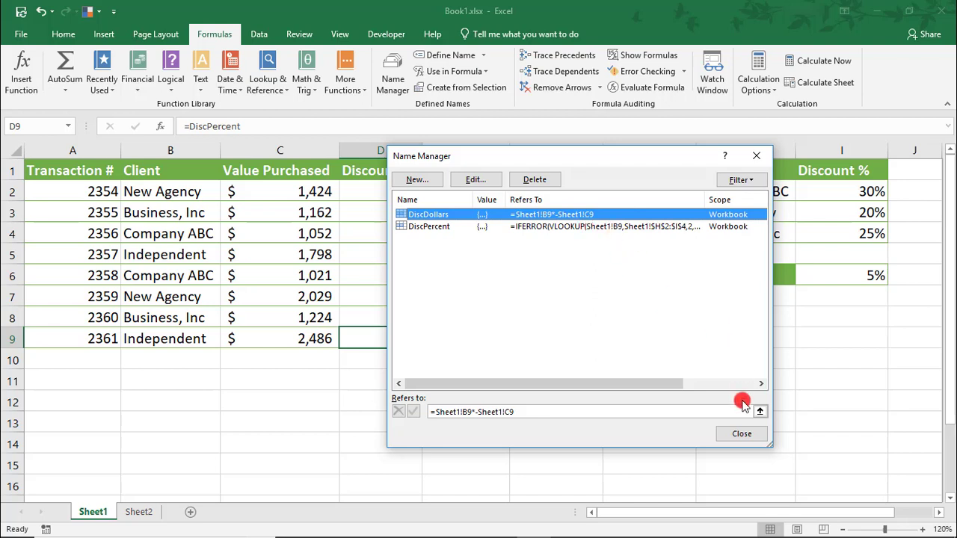
pyautogui.click(741, 432)
pyautogui.click(562, 199)
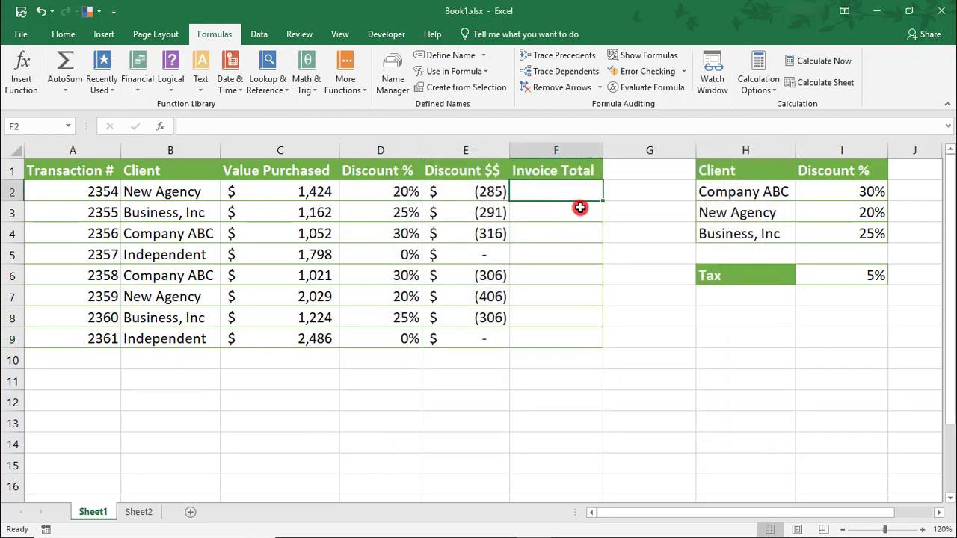
# Step: Name the 5% tax rate cell I6 'Tax' through the Name Box
pyautogui.click(850, 278)
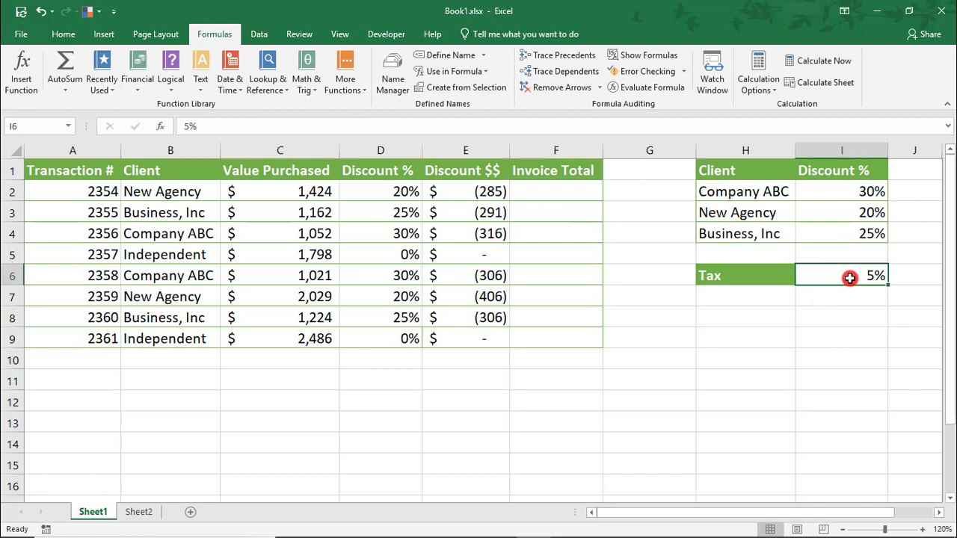
pyautogui.click(32, 127)
pyautogui.write('Tax')
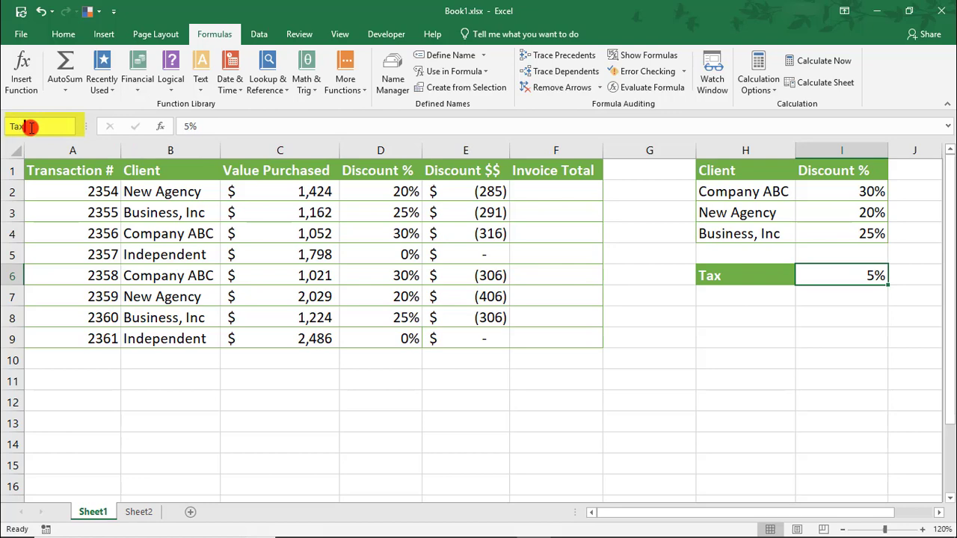
pyautogui.press('Return')
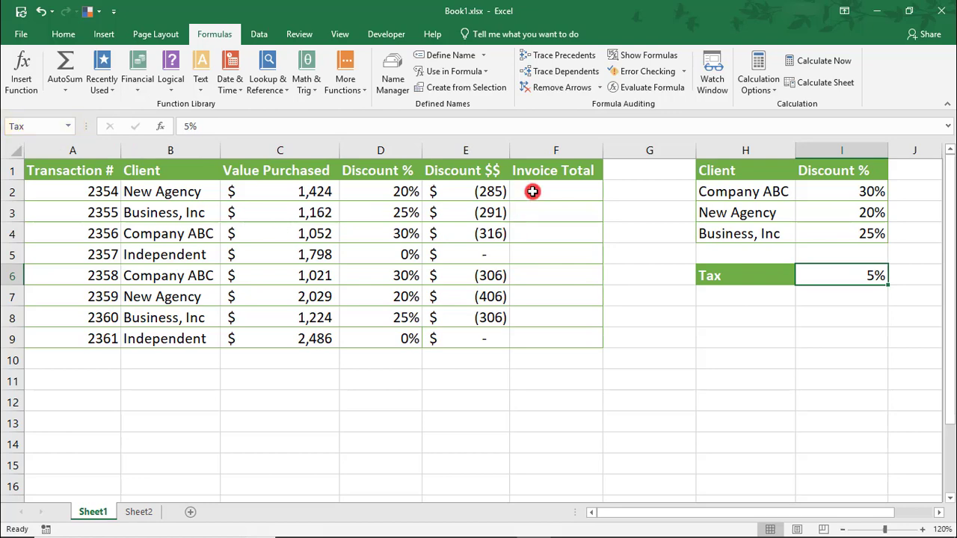
# Step: With F2 selected, create the name InvTotal referring to =(C2+E2)*(1+Tax)
pyautogui.click(549, 195)
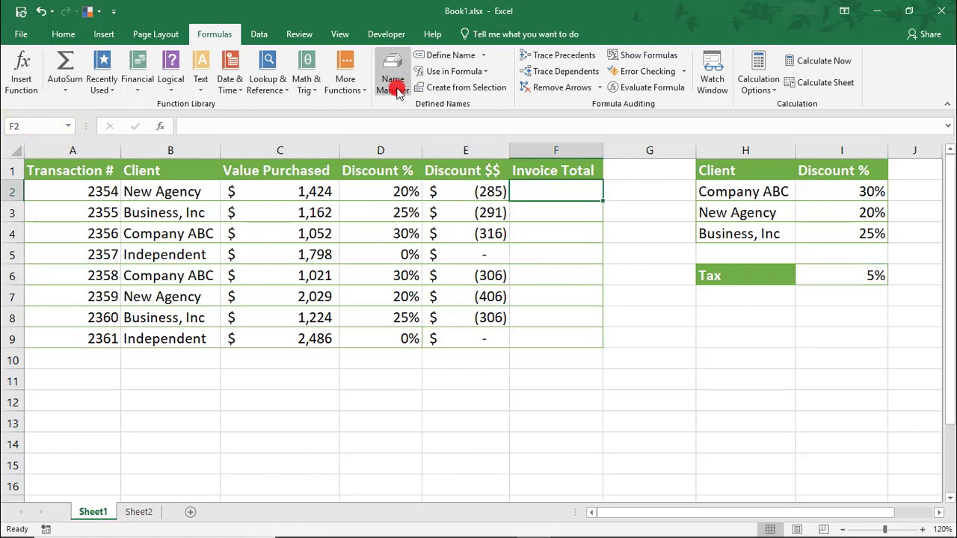
pyautogui.click(396, 88)
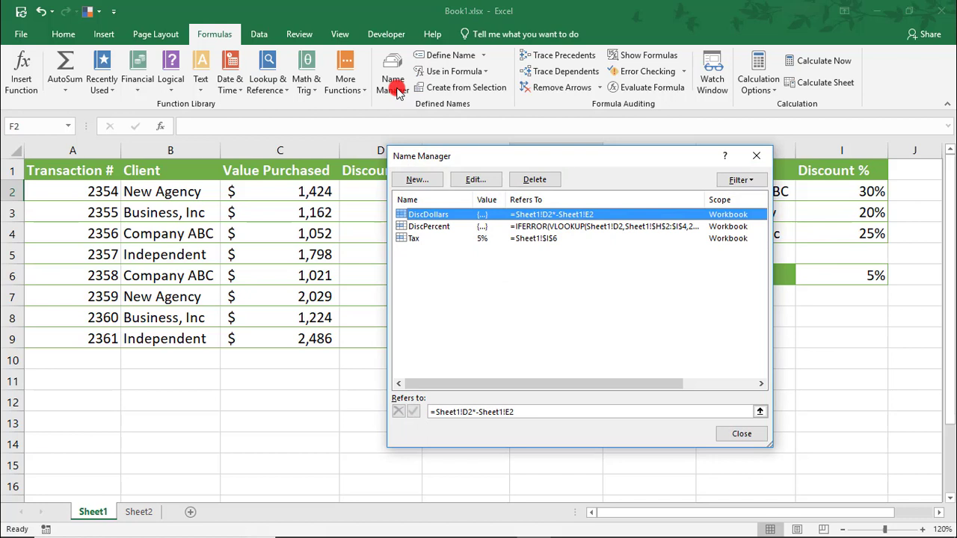
pyautogui.click(410, 179)
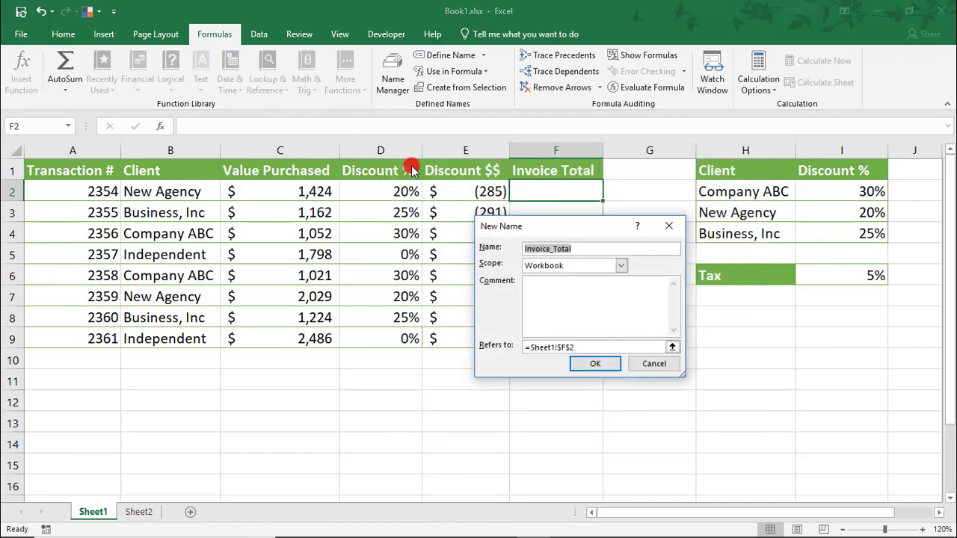
pyautogui.write('InvTotal')
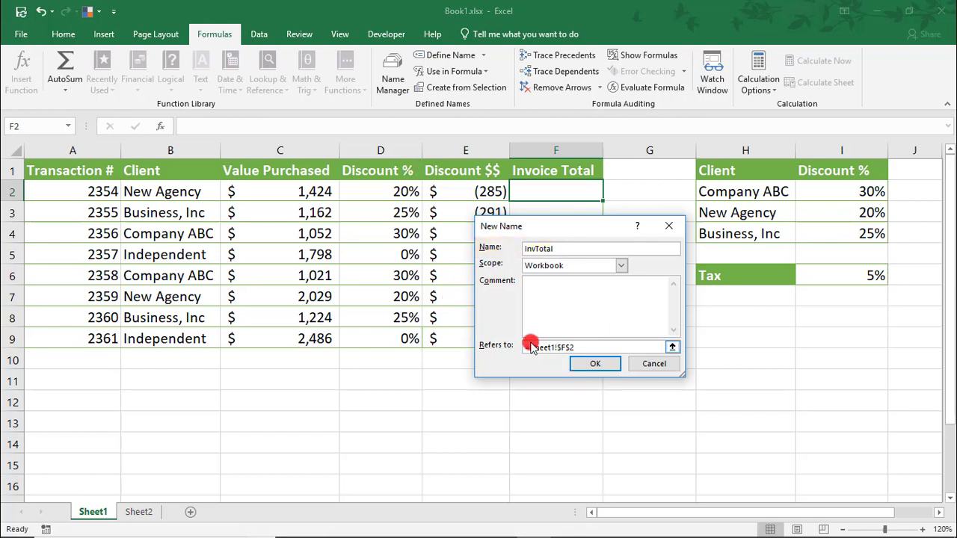
pyautogui.click(576, 347)
pyautogui.write('=')
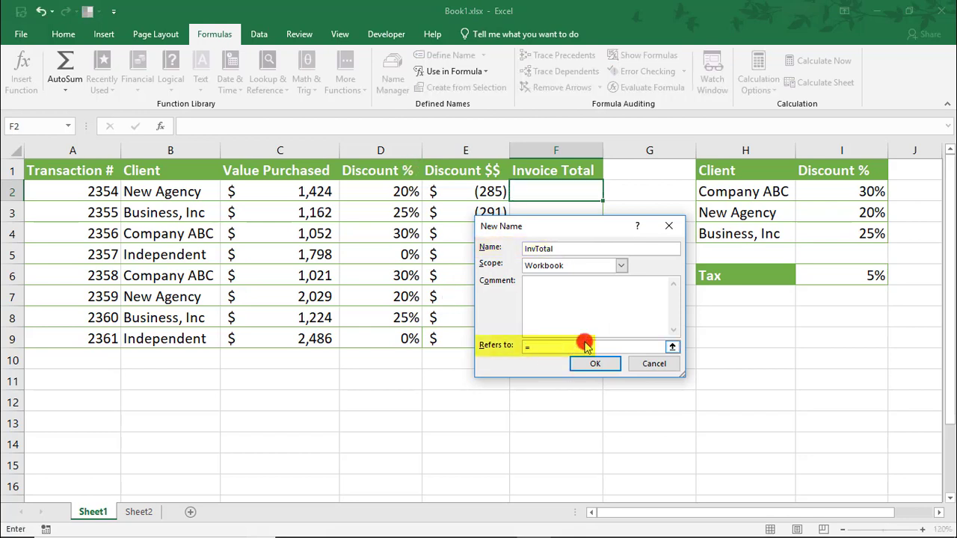
pyautogui.write('(c2+e2)*(1+tax)')
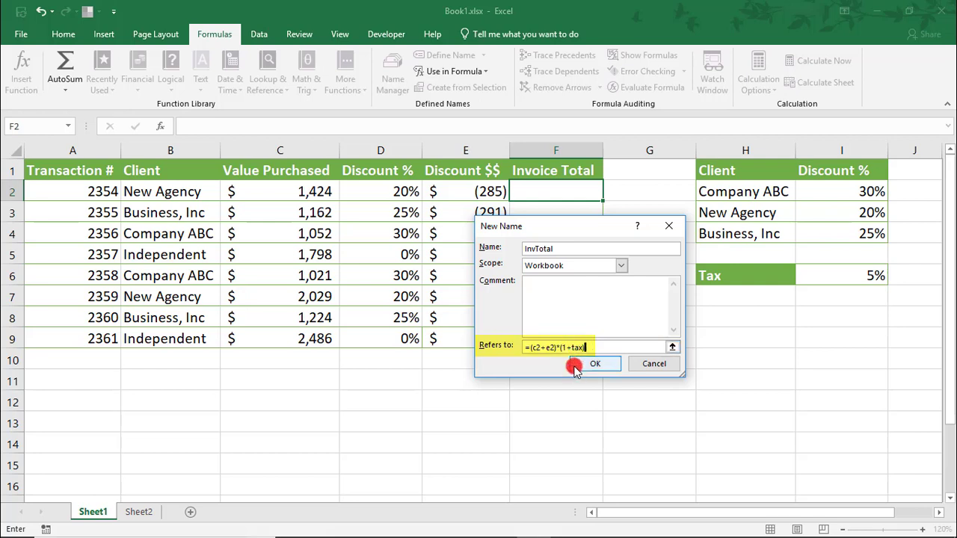
pyautogui.click(575, 363)
pyautogui.hotkey('ctrl', 'F3')
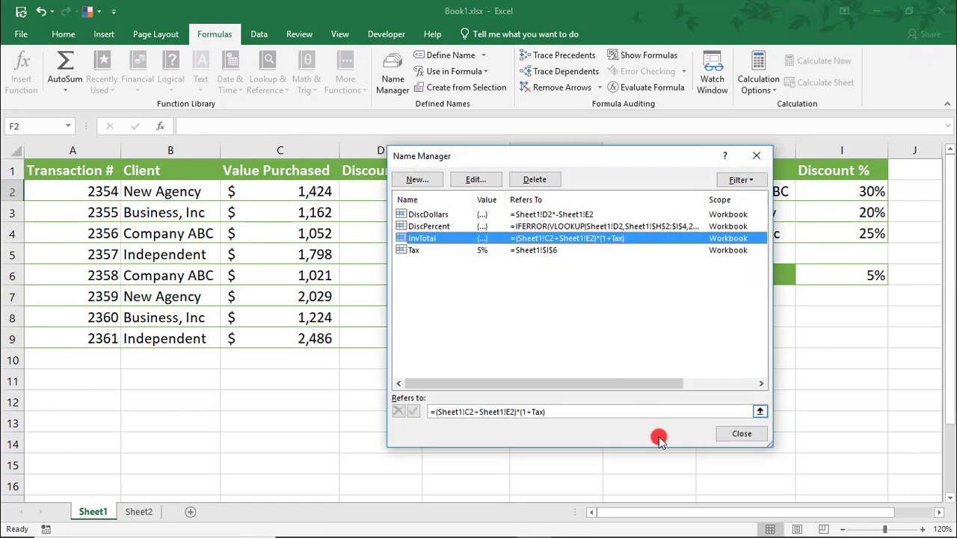
pyautogui.click(757, 436)
# Step: Enter =InvTotal in F2 and F3, giving $1,196 and $915, and begin F4
pyautogui.write('=inv')
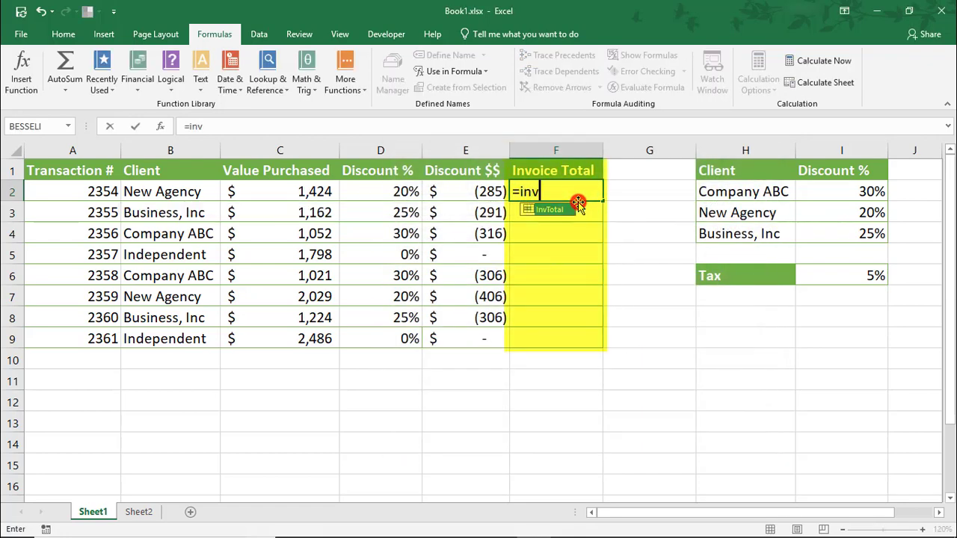
pyautogui.press('Tab')
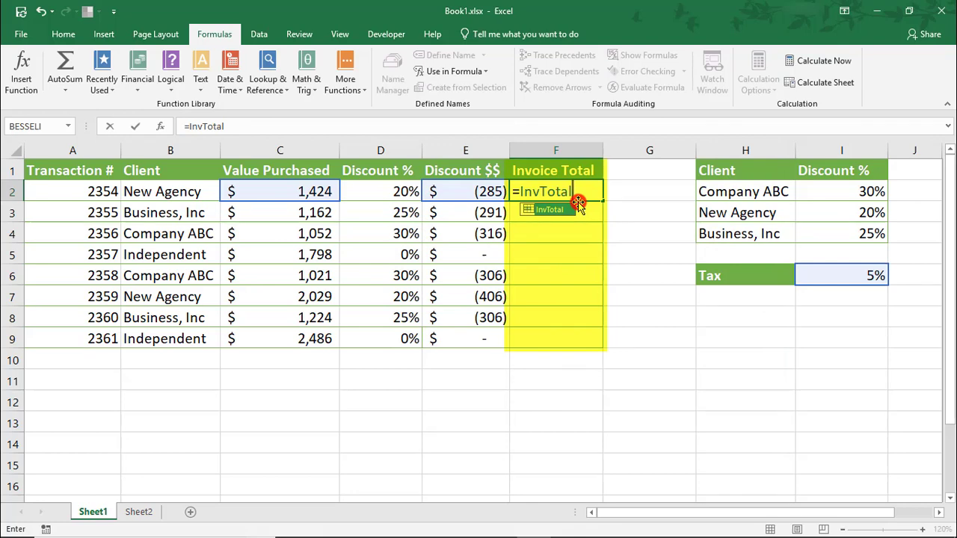
pyautogui.press('Return')
pyautogui.write('=inv')
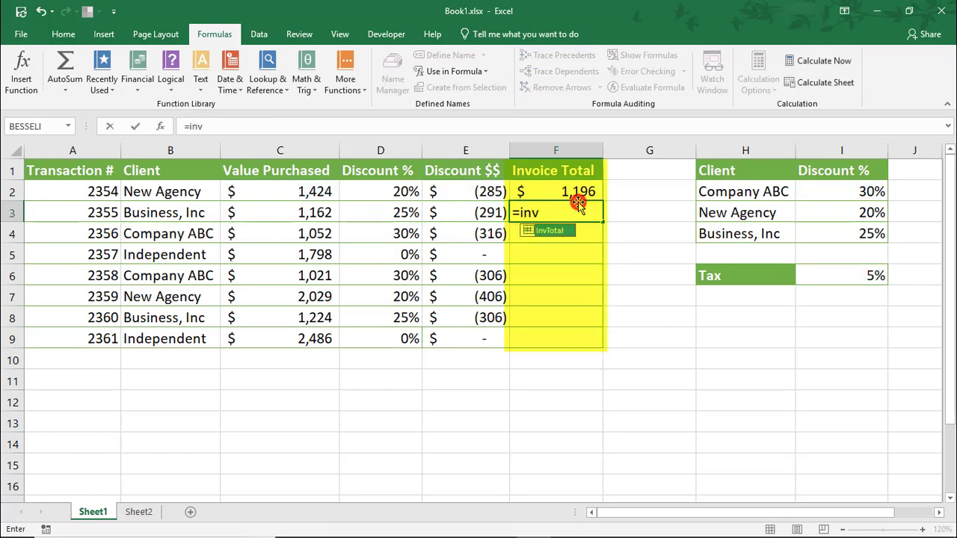
pyautogui.press('Tab')
pyautogui.press('Return')
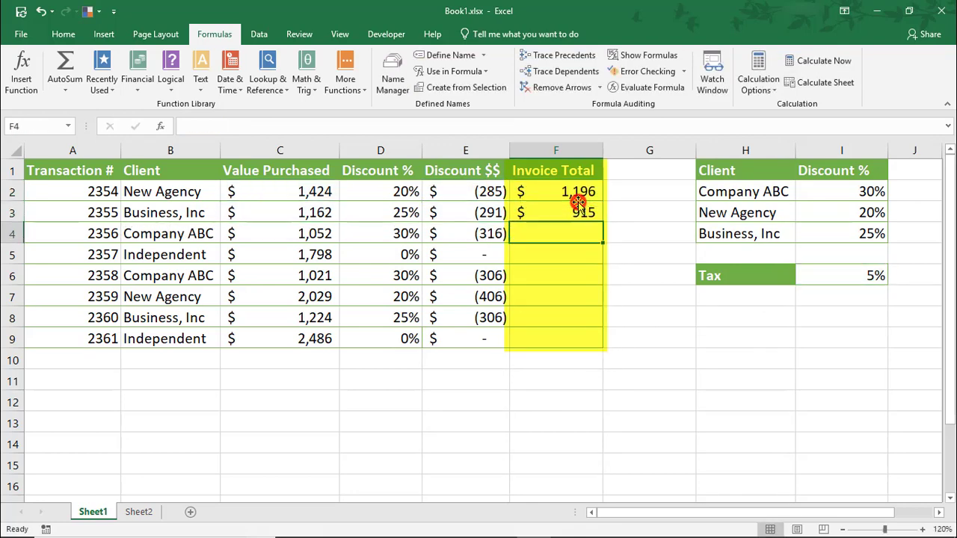
pyautogui.write('=inv')
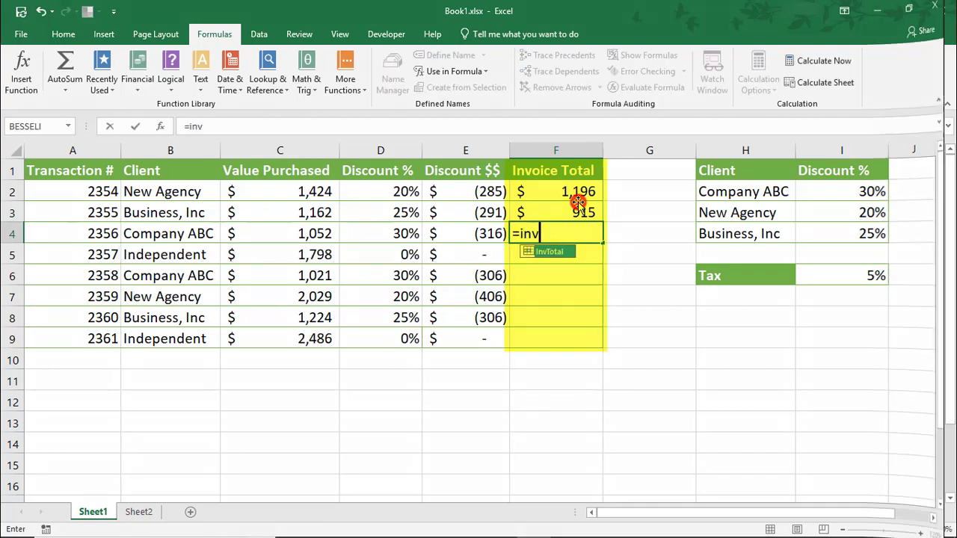